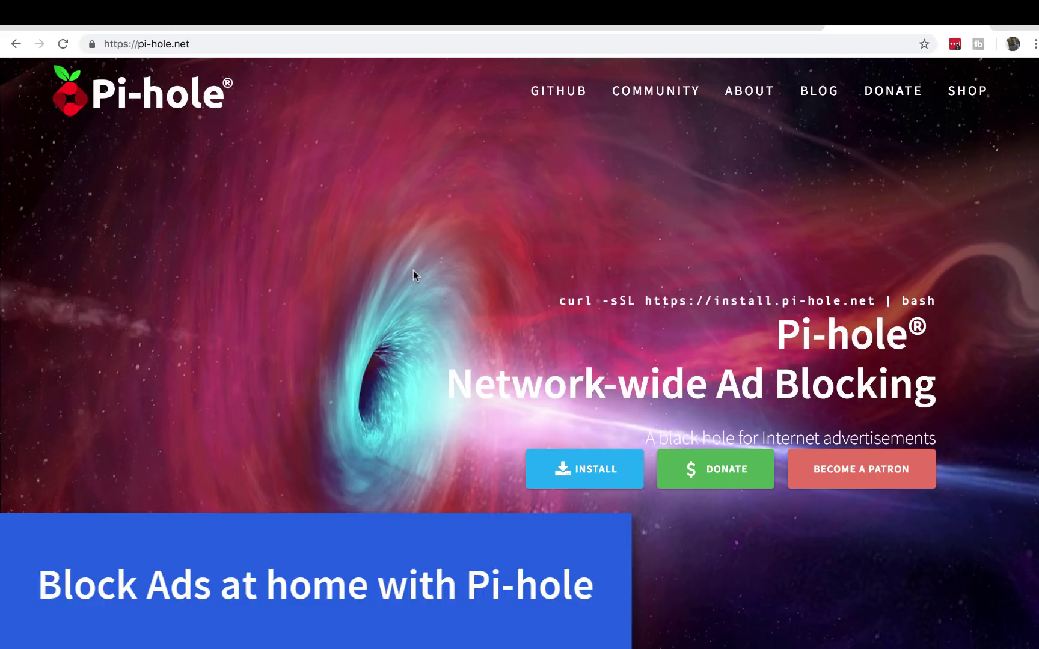
Show Pi-hole's GitHub project list: Documentation, Core, Web, FTL, API and Docker.
{"action": "left_click", "coordinate": [558, 90]}
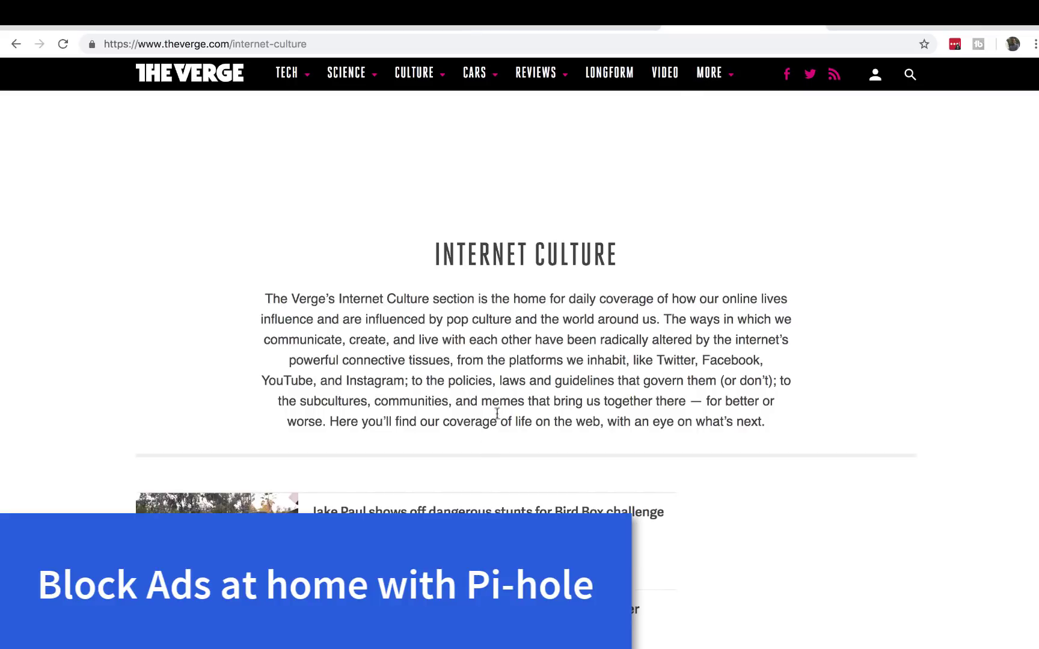
Scroll The Verge's Internet Culture page to the footer and back, checking the empty AD boxes.
{"action": "scroll", "coordinate": [470, 459], "scroll_direction": "down", "scroll_amount": 4}
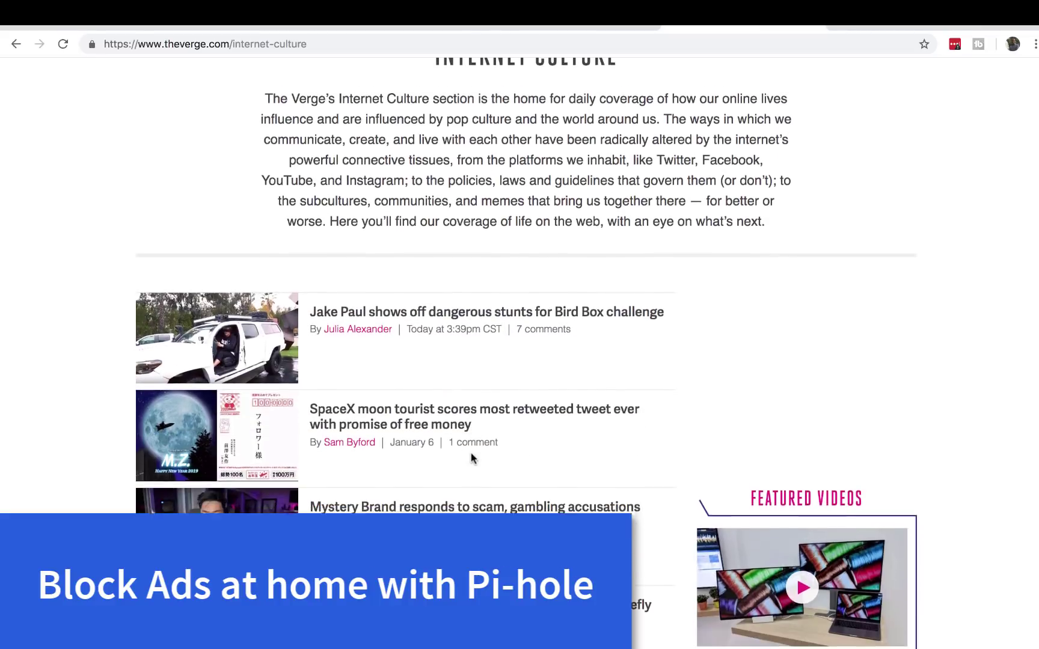
{"action": "scroll", "coordinate": [471, 458], "scroll_direction": "down", "scroll_amount": 3}
{"action": "scroll", "coordinate": [471, 457], "scroll_direction": "up", "scroll_amount": 2}
{"action": "scroll", "coordinate": [470, 456], "scroll_direction": "up", "scroll_amount": 1}
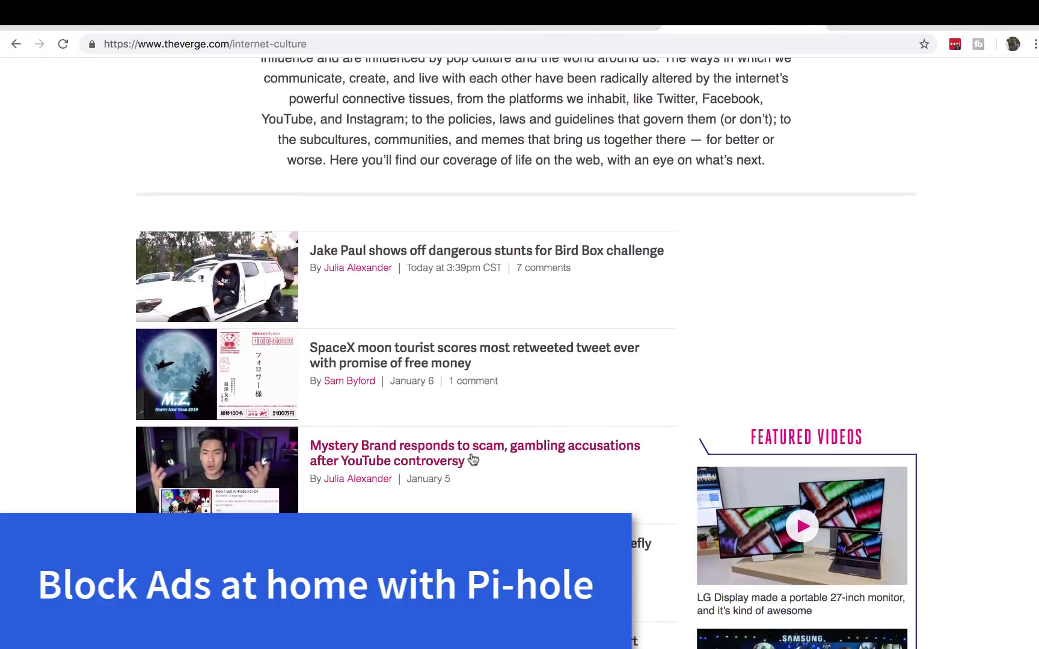
{"action": "scroll", "coordinate": [809, 297], "scroll_direction": "down", "scroll_amount": 5}
{"action": "scroll", "coordinate": [808, 298], "scroll_direction": "down", "scroll_amount": 3}
{"action": "scroll", "coordinate": [809, 298], "scroll_direction": "down", "scroll_amount": 5}
{"action": "scroll", "coordinate": [810, 302], "scroll_direction": "down", "scroll_amount": 2}
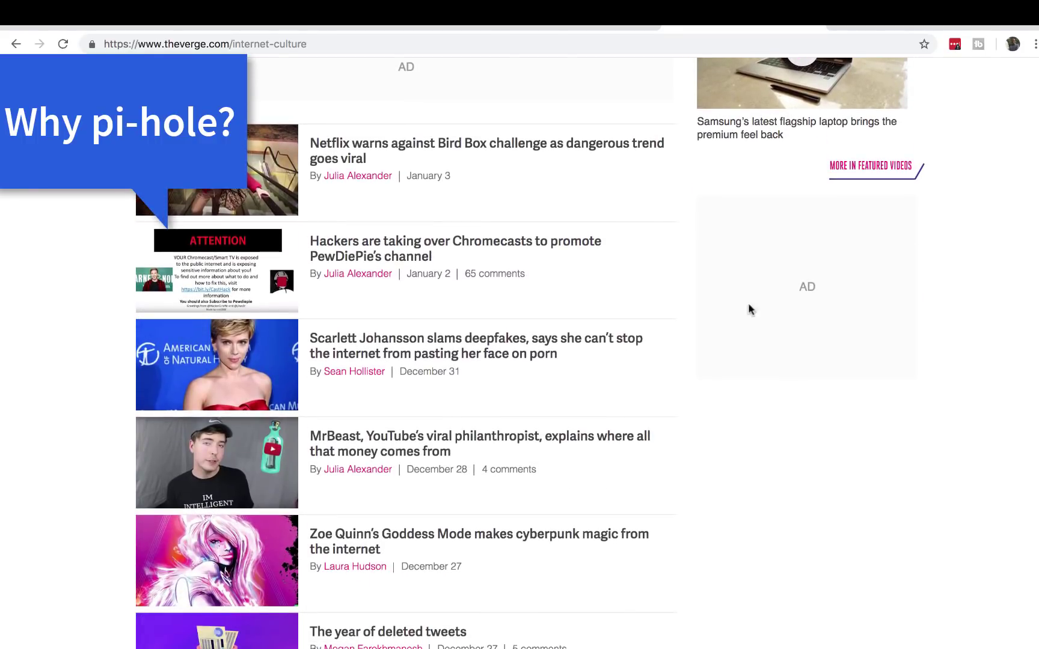
{"action": "scroll", "coordinate": [808, 340], "scroll_direction": "down", "scroll_amount": 5}
{"action": "scroll", "coordinate": [809, 340], "scroll_direction": "down", "scroll_amount": 1}
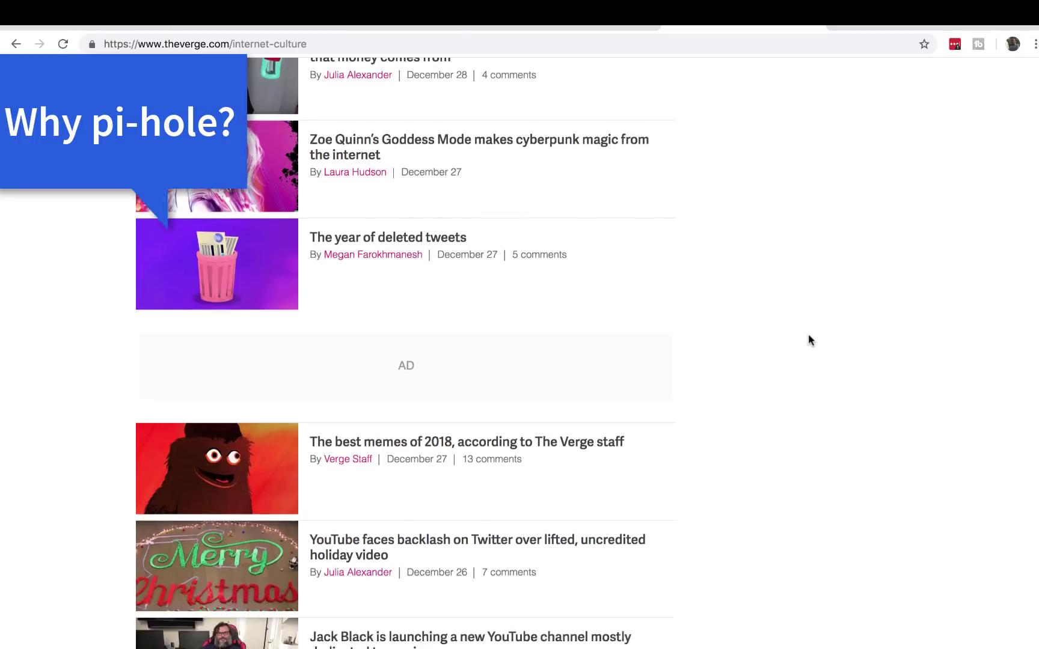
{"action": "scroll", "coordinate": [809, 340], "scroll_direction": "down", "scroll_amount": 1}
{"action": "scroll", "coordinate": [863, 385], "scroll_direction": "down", "scroll_amount": 5}
{"action": "scroll", "coordinate": [863, 385], "scroll_direction": "down", "scroll_amount": 5}
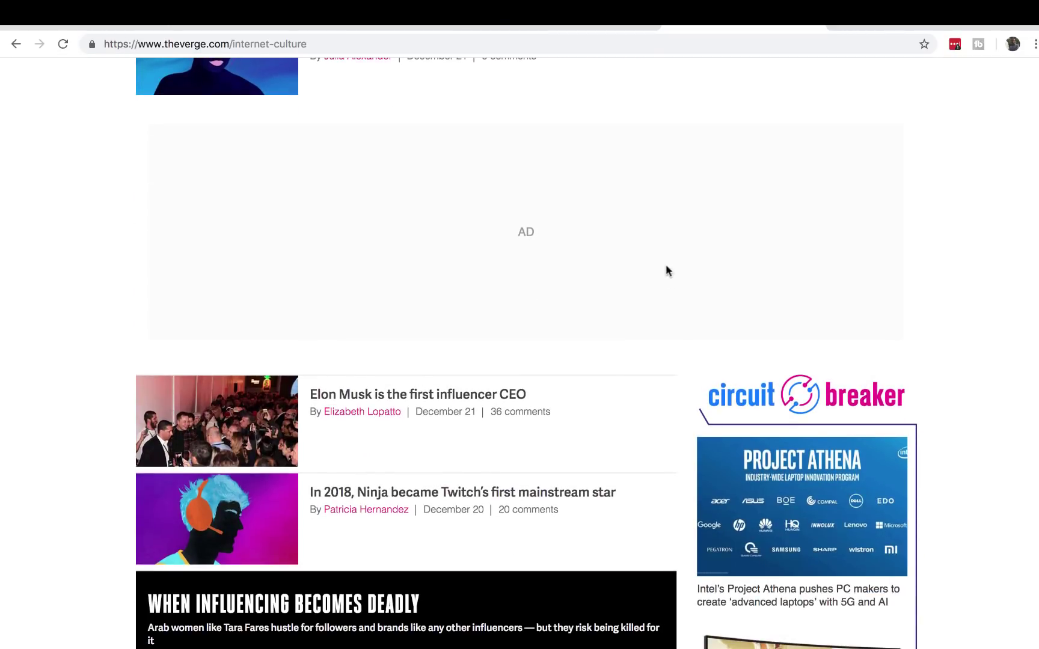
{"action": "scroll", "coordinate": [553, 278], "scroll_direction": "down", "scroll_amount": 7}
{"action": "scroll", "coordinate": [553, 277], "scroll_direction": "down", "scroll_amount": 4}
{"action": "scroll", "coordinate": [552, 277], "scroll_direction": "down", "scroll_amount": 2}
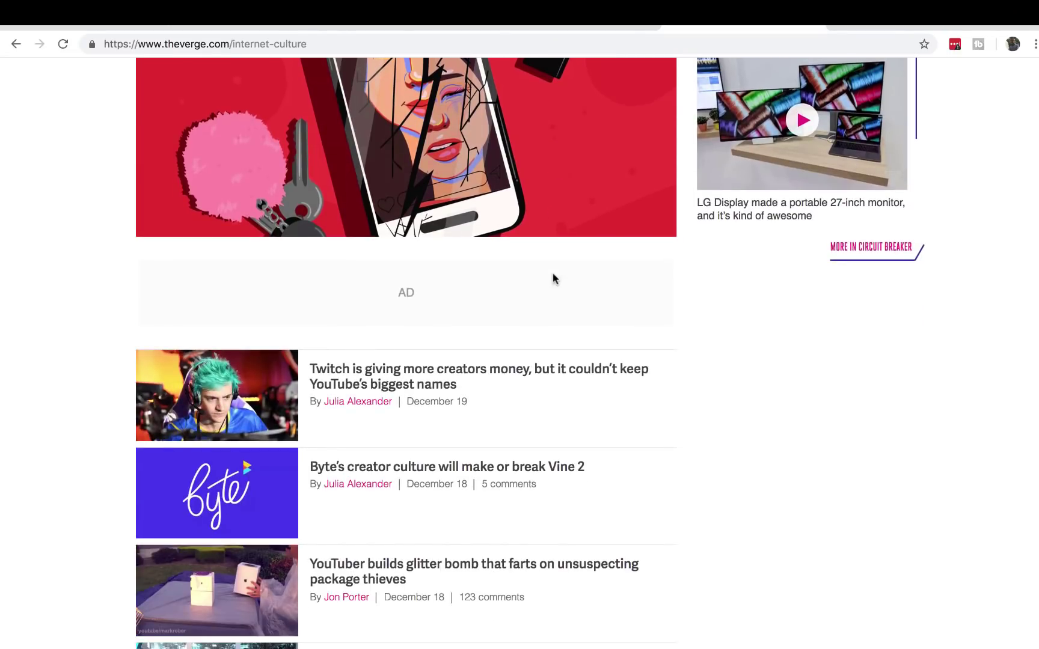
{"action": "scroll", "coordinate": [552, 277], "scroll_direction": "down", "scroll_amount": 1}
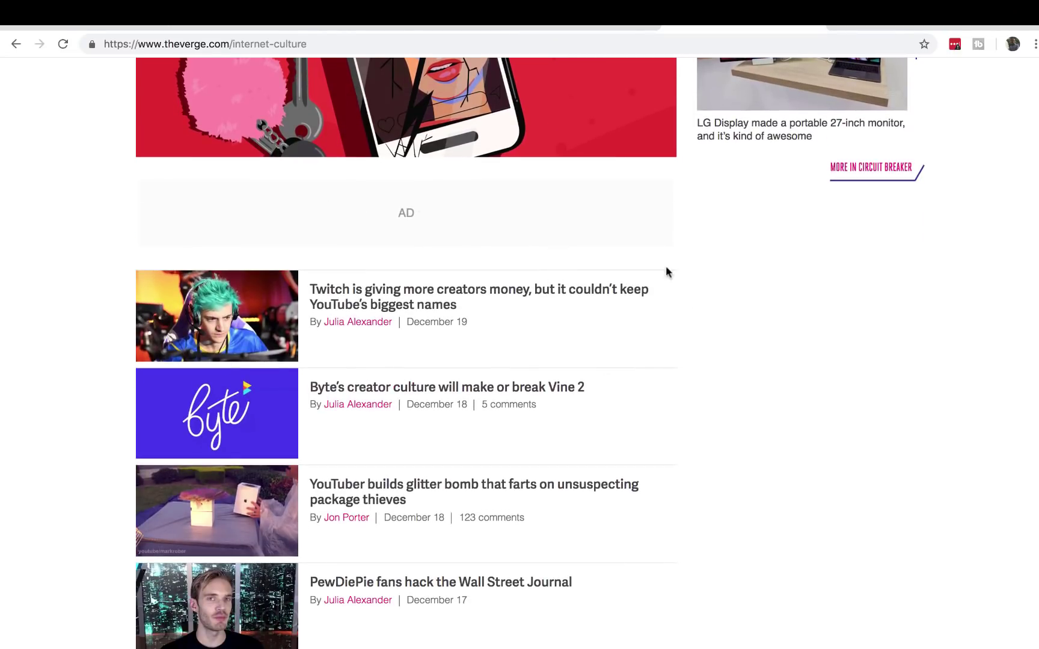
{"action": "scroll", "coordinate": [593, 271], "scroll_direction": "down", "scroll_amount": 1}
{"action": "scroll", "coordinate": [594, 271], "scroll_direction": "down", "scroll_amount": 4}
{"action": "scroll", "coordinate": [595, 272], "scroll_direction": "down", "scroll_amount": 3}
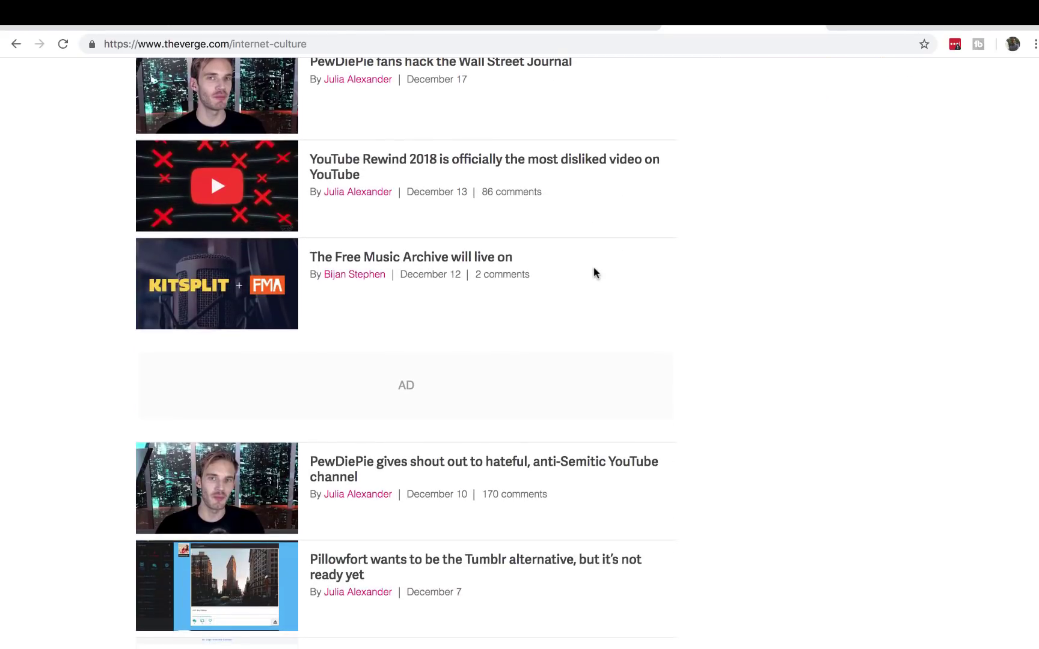
{"action": "scroll", "coordinate": [594, 269], "scroll_direction": "down", "scroll_amount": 4}
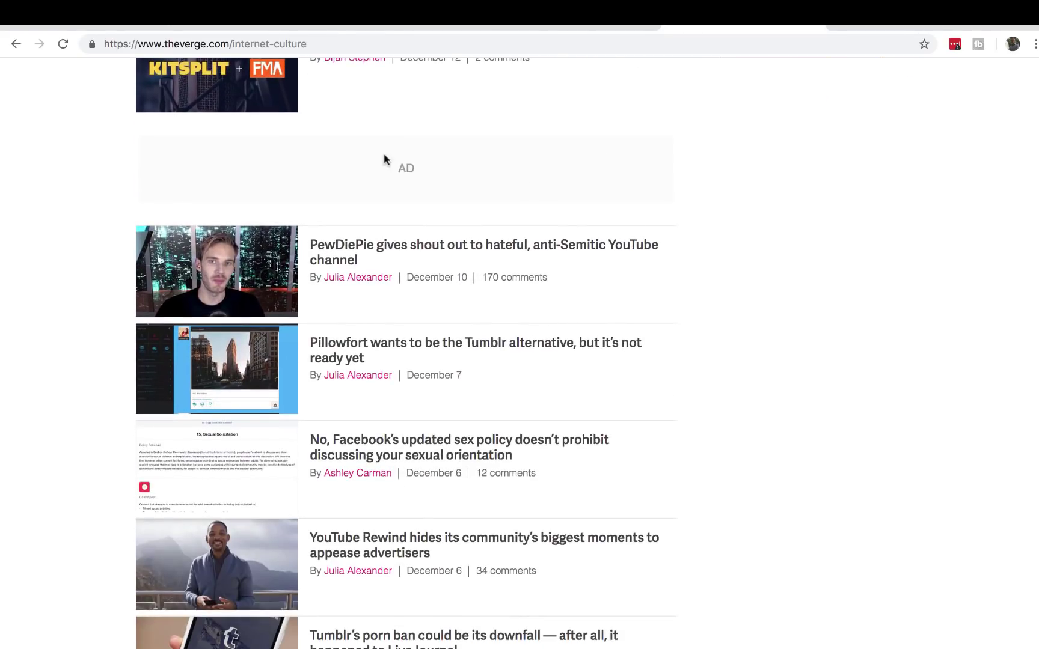
{"action": "scroll", "coordinate": [611, 295], "scroll_direction": "down", "scroll_amount": 7}
{"action": "scroll", "coordinate": [611, 300], "scroll_direction": "down", "scroll_amount": 2}
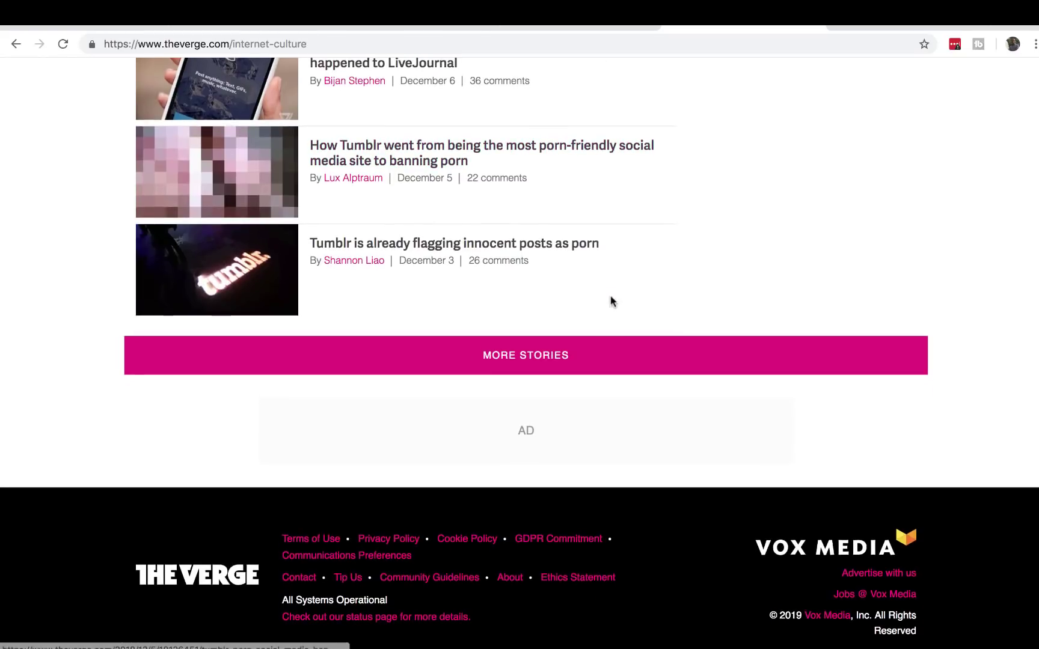
{"action": "scroll", "coordinate": [612, 221], "scroll_direction": "up", "scroll_amount": 5}
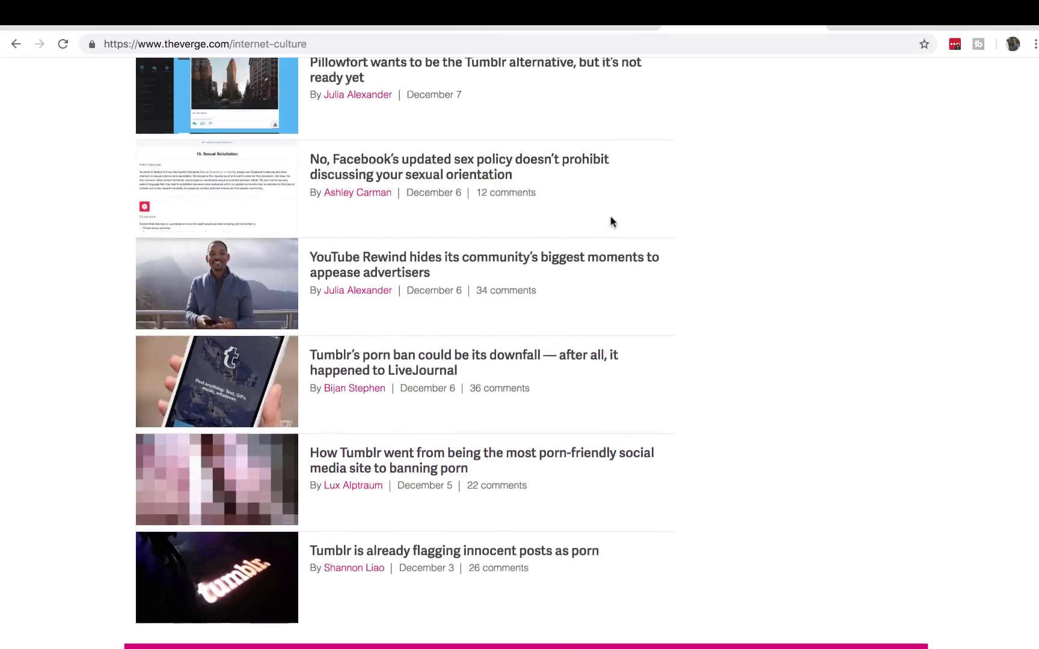
{"action": "scroll", "coordinate": [610, 221], "scroll_direction": "up", "scroll_amount": 6}
{"action": "scroll", "coordinate": [609, 221], "scroll_direction": "up", "scroll_amount": 3}
{"action": "scroll", "coordinate": [601, 214], "scroll_direction": "up", "scroll_amount": 10}
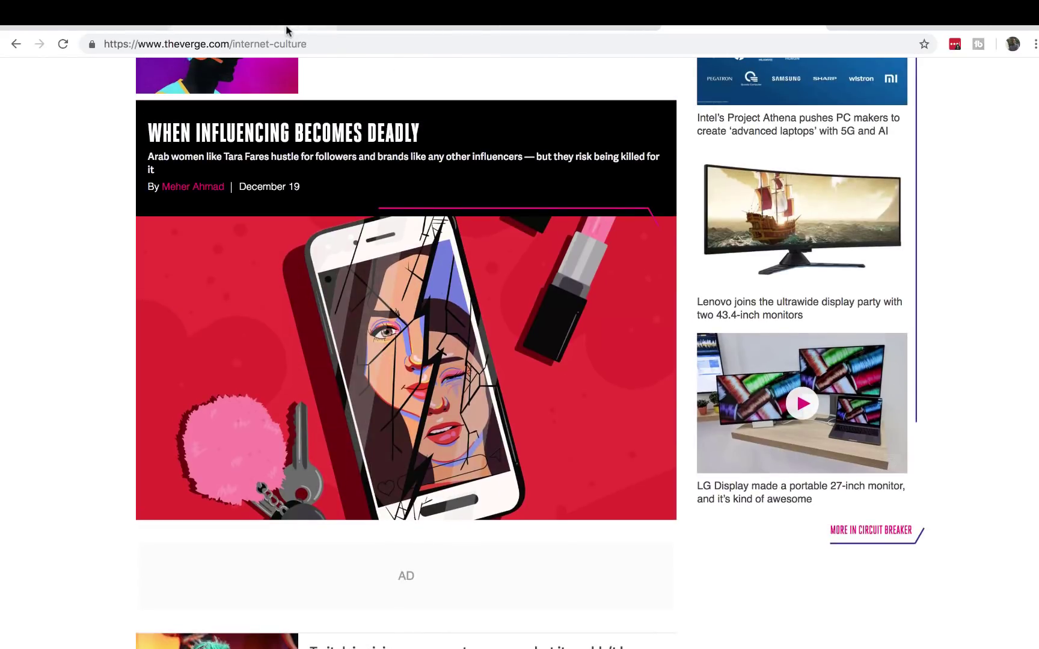
Move from the Lab-pihole console through vSphere to the Pi-hole admin dashboard showing 11,191 queries.
{"action": "left_click", "coordinate": [194, 27]}
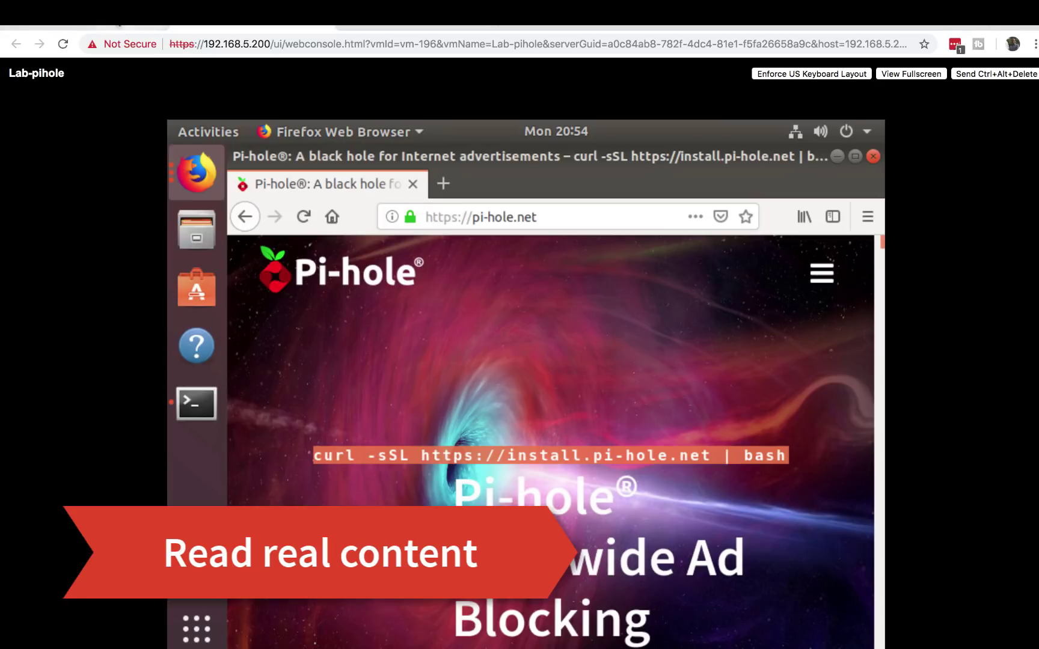
{"action": "left_click", "coordinate": [84, 27]}
{"action": "left_click", "coordinate": [417, 27]}
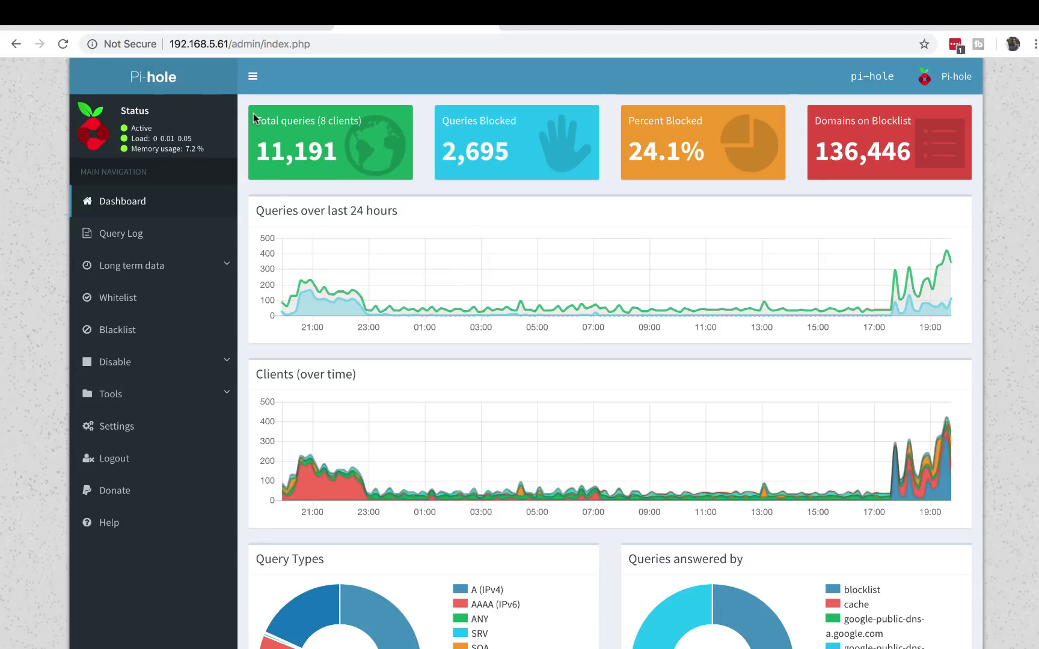
{"action": "mouse_move", "coordinate": [308, 121]}
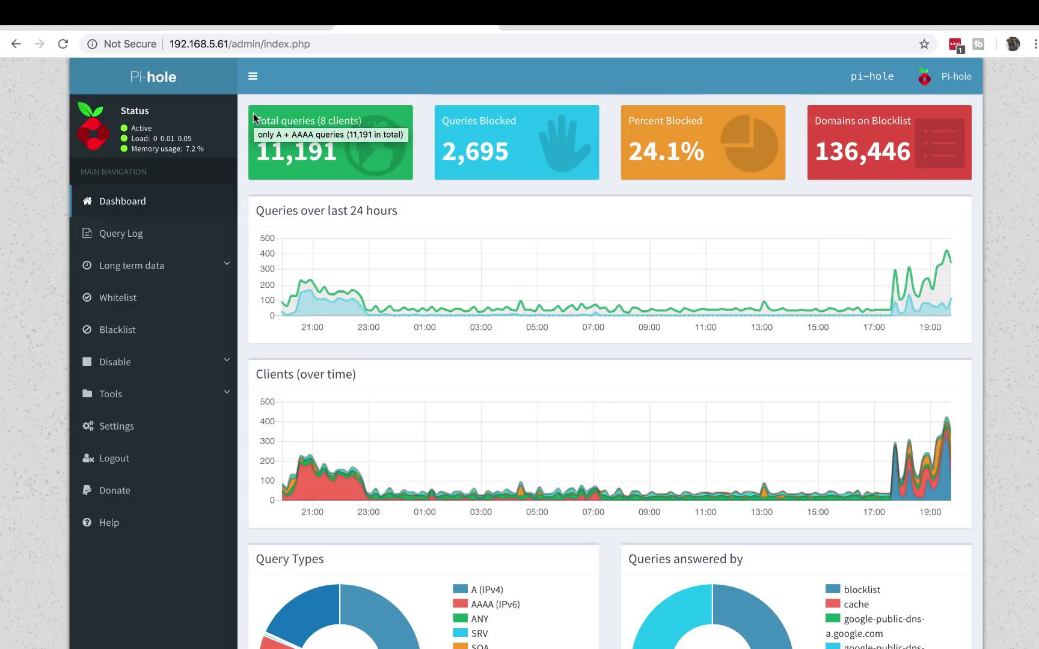
Show the Lab-pihole VM summary in vSphere: Ubuntu 64-bit, powered on, 20.11 GB storage.
{"action": "left_click", "coordinate": [83, 26]}
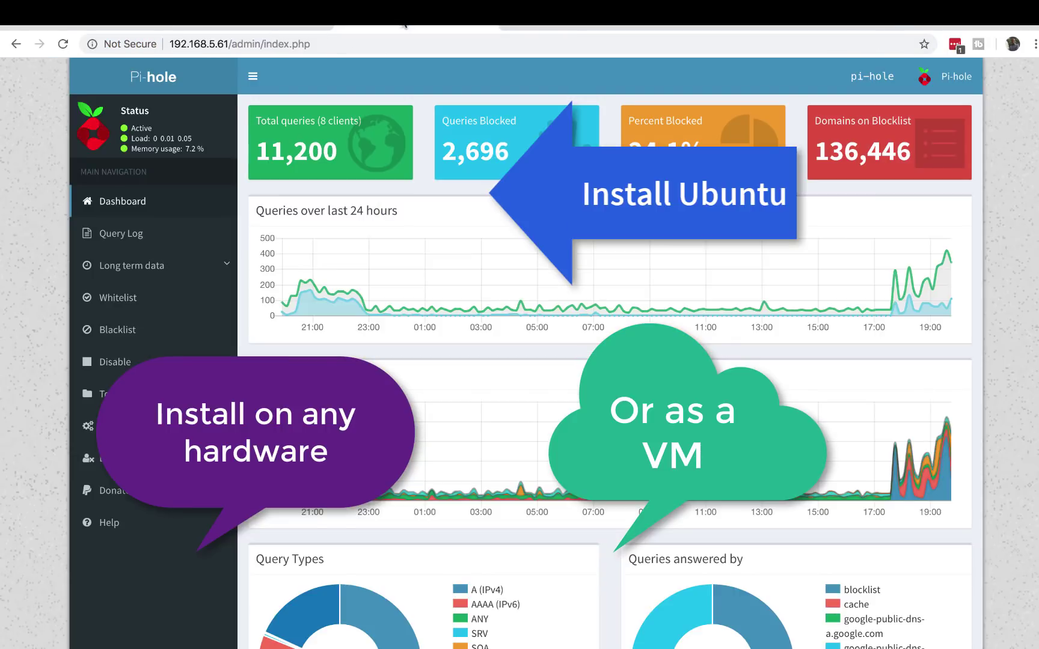
Go via the Pi-hole admin tab back to the pi-hole.net homepage with its curl install command.
{"action": "left_click", "coordinate": [475, 27]}
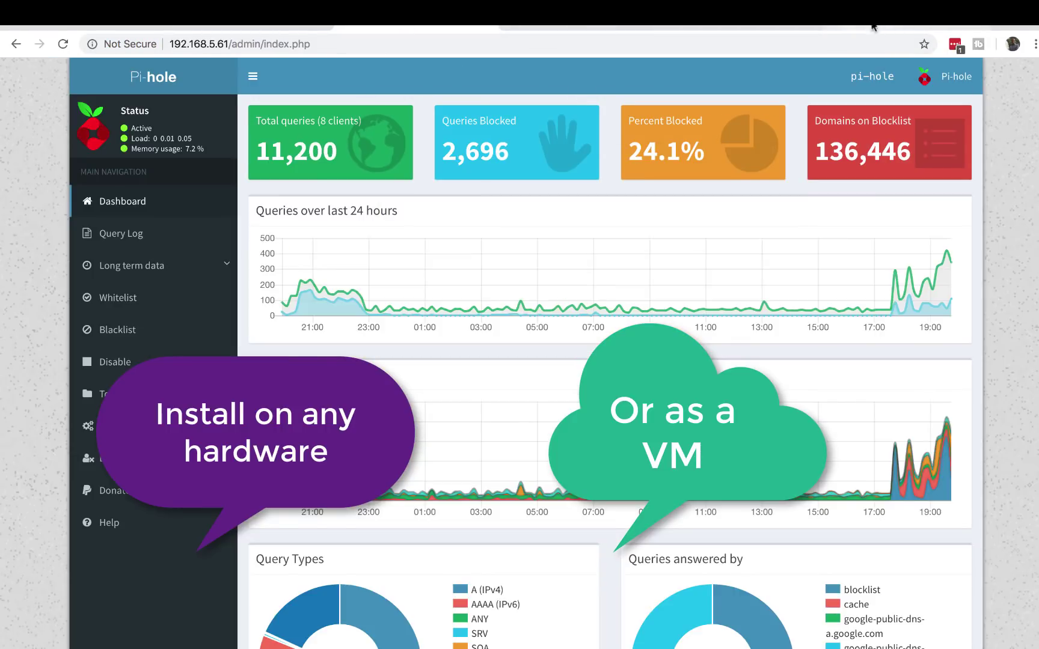
{"action": "left_click", "coordinate": [905, 28]}
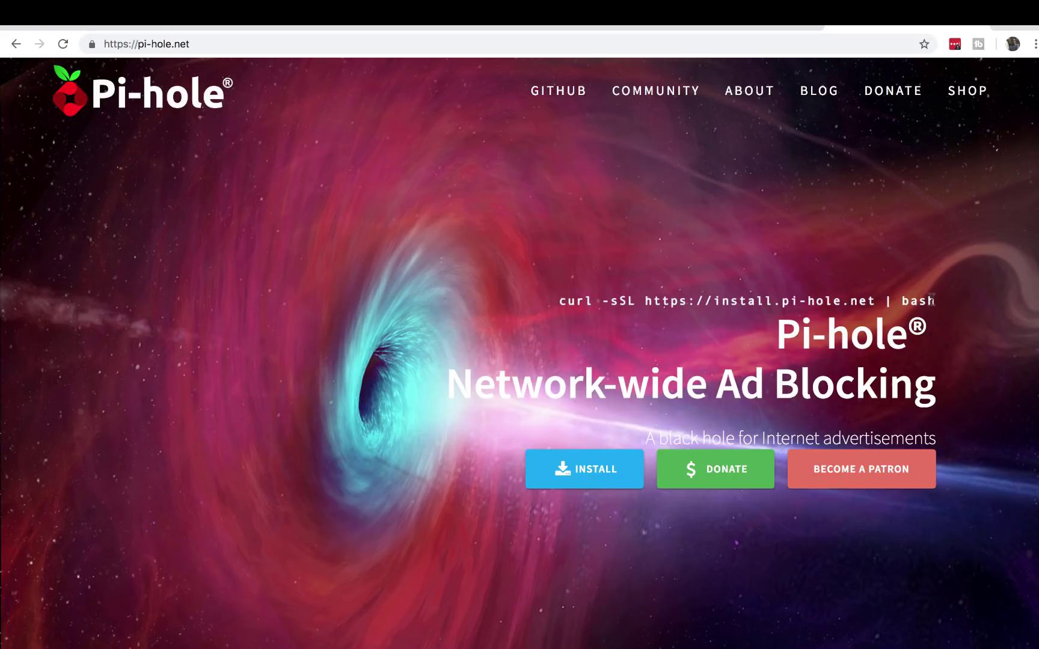
Copy the curl install command from the Pi-hole homepage.
{"action": "left_click_drag", "start_coordinate": [938, 300], "coordinate": [558, 304]}
{"action": "right_click", "coordinate": [558, 303]}
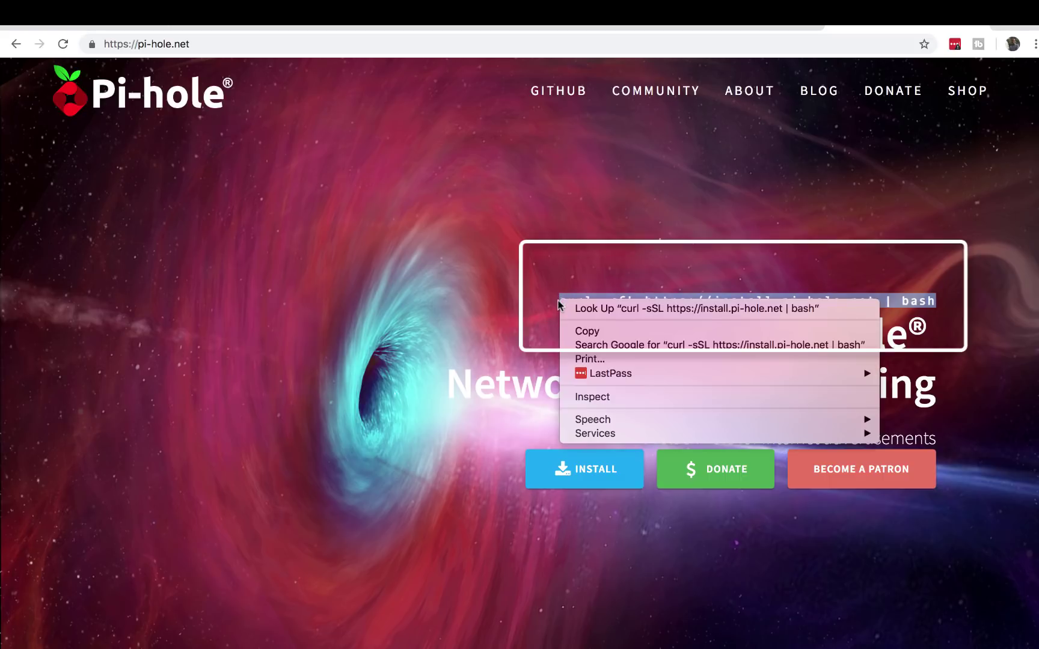
{"action": "left_click", "coordinate": [616, 331]}
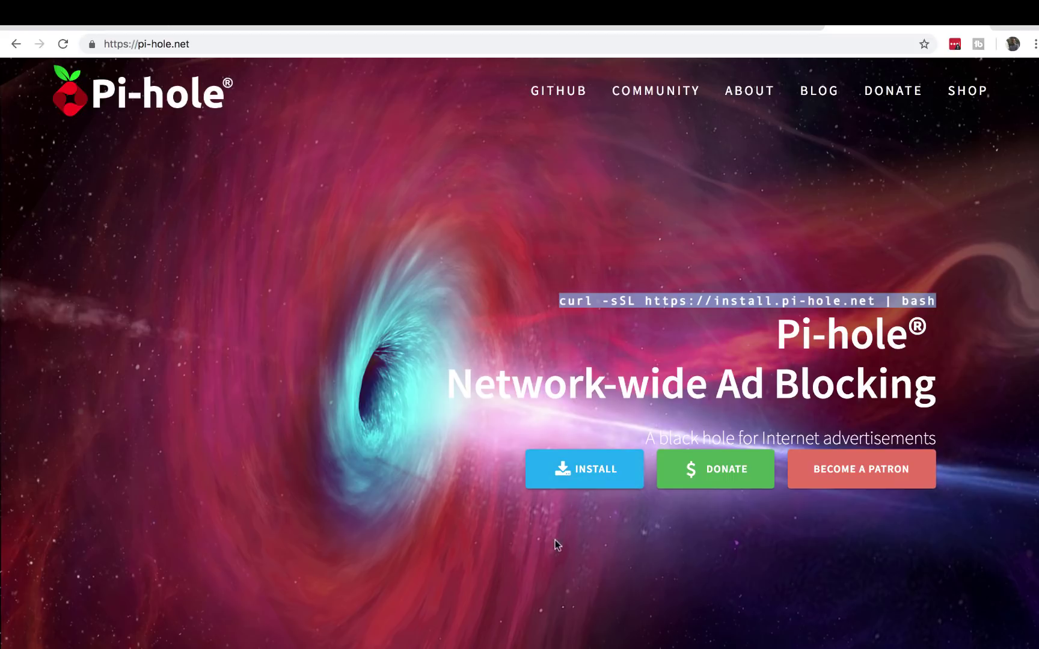
Scroll the homepage, then move to the Lab-pihole VM console showing Ubuntu's Firefox.
{"action": "scroll", "coordinate": [535, 547], "scroll_direction": "down", "scroll_amount": 4}
{"action": "scroll", "coordinate": [535, 548], "scroll_direction": "down", "scroll_amount": 3}
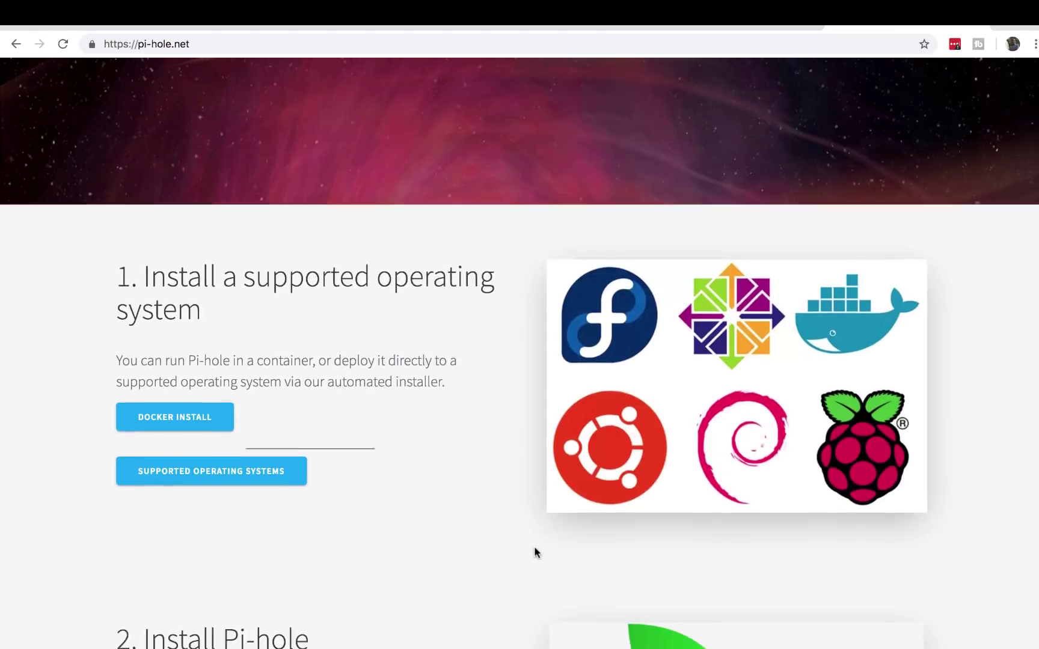
{"action": "scroll", "coordinate": [535, 549], "scroll_direction": "up", "scroll_amount": 5}
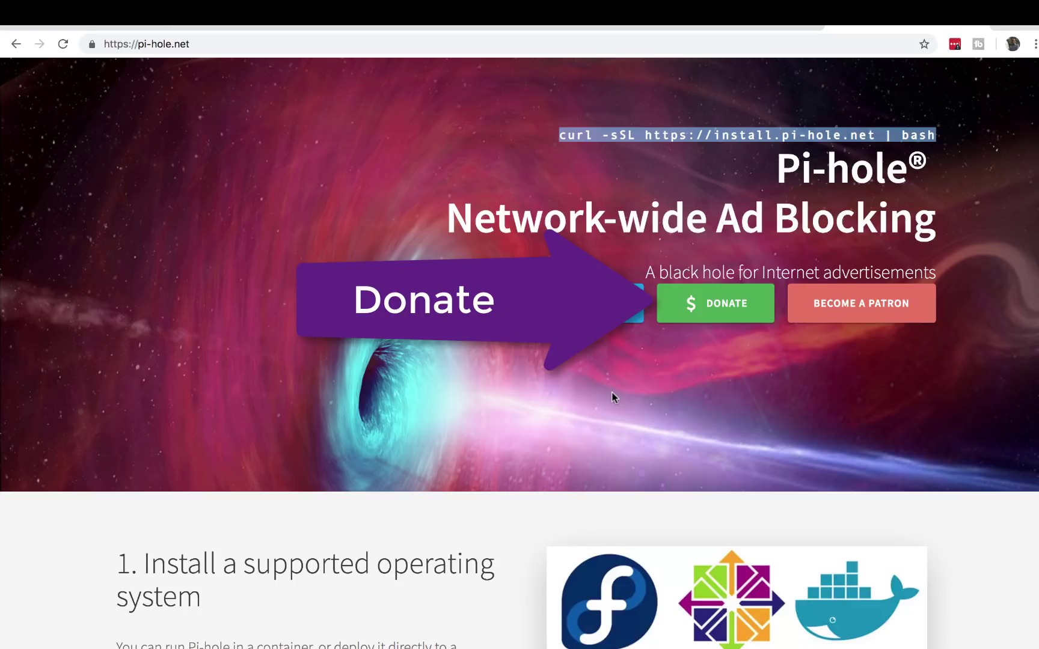
{"action": "scroll", "coordinate": [611, 392], "scroll_direction": "down", "scroll_amount": 4}
{"action": "scroll", "coordinate": [611, 392], "scroll_direction": "up", "scroll_amount": 5}
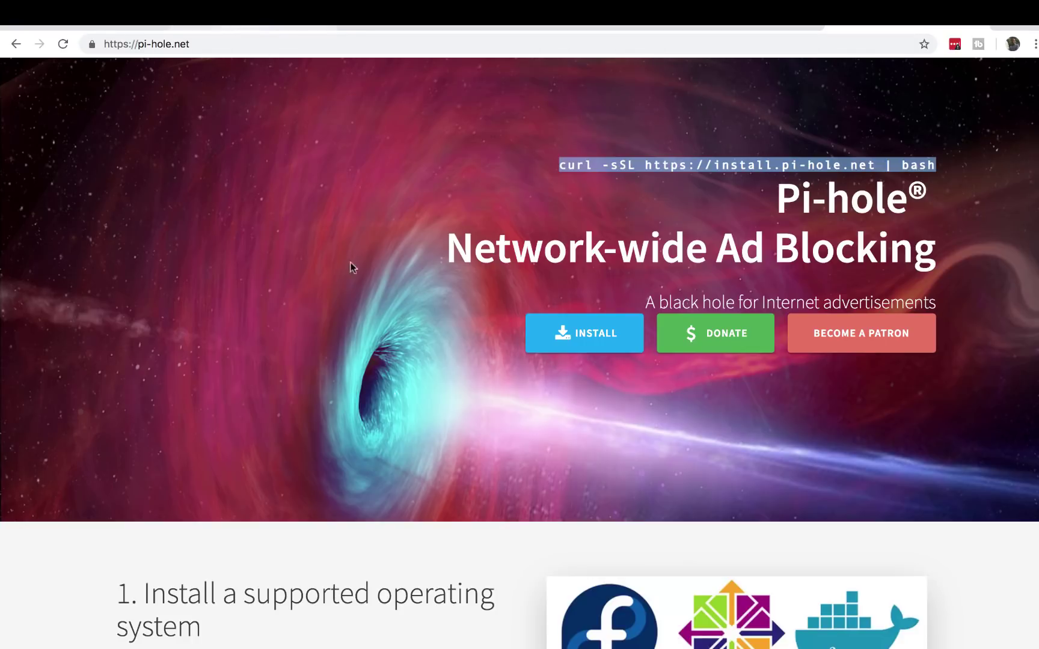
{"action": "left_click", "coordinate": [236, 26]}
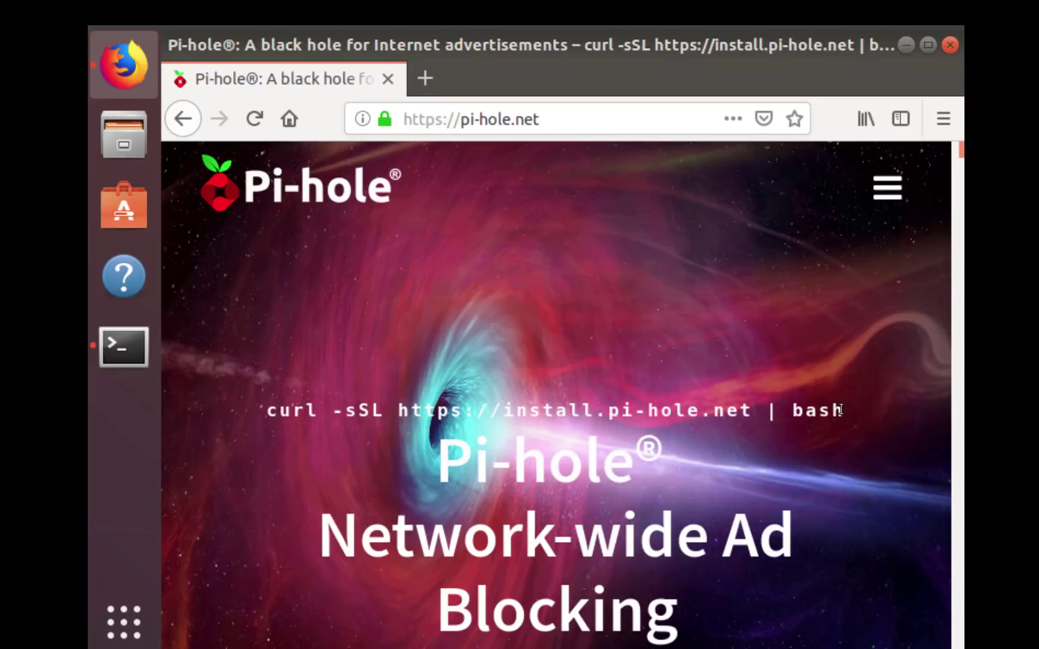
{"action": "left_click_drag", "start_coordinate": [840, 410], "coordinate": [271, 410]}
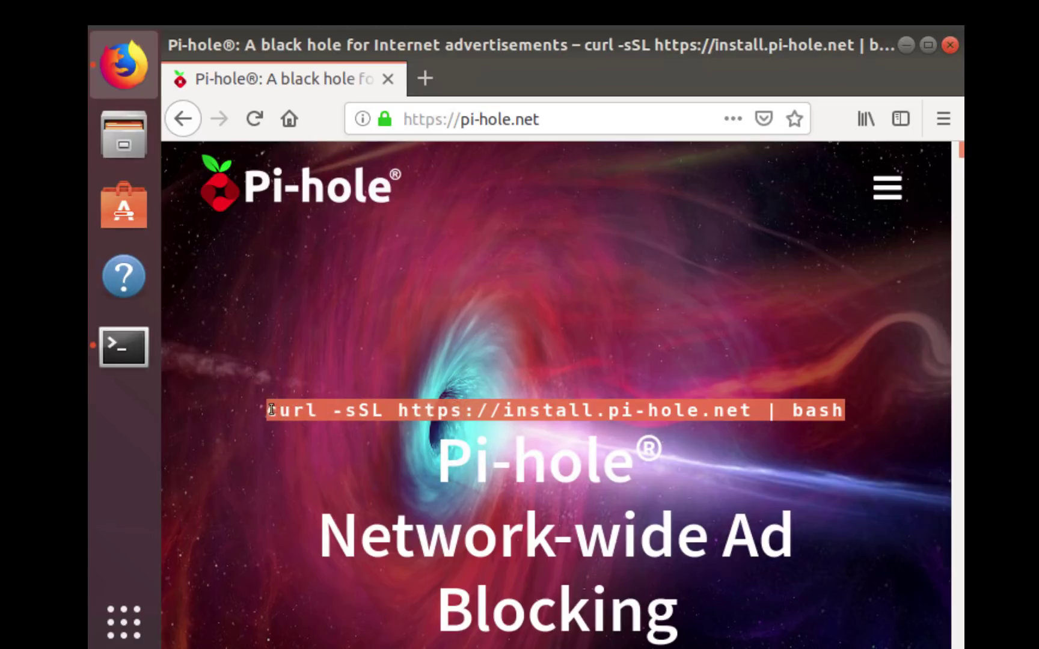
{"action": "right_click", "coordinate": [302, 412]}
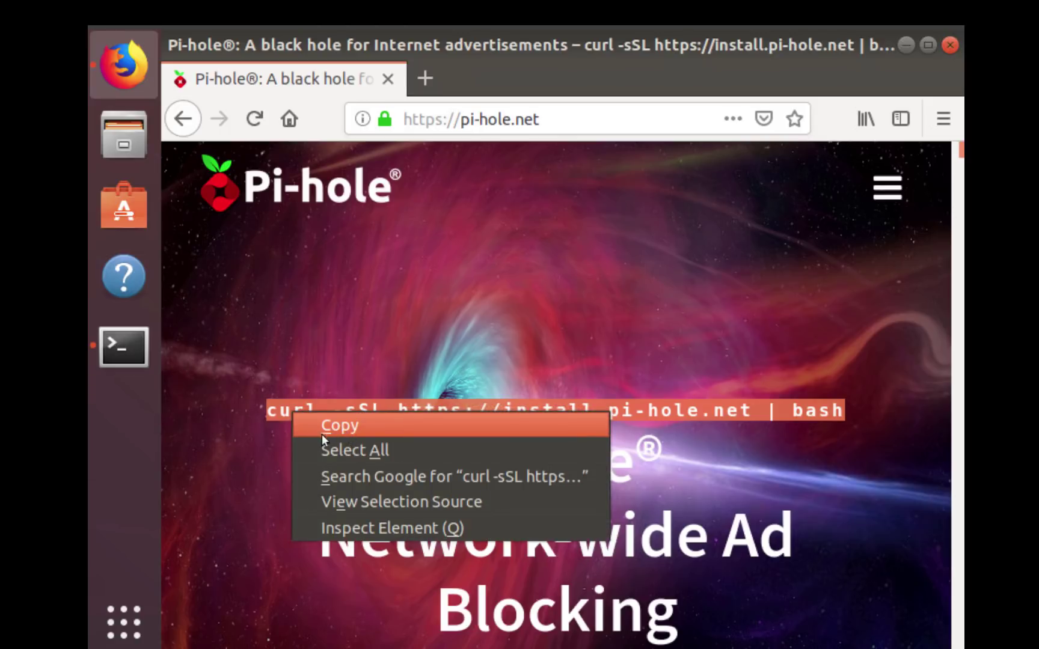
{"action": "left_click", "coordinate": [405, 435]}
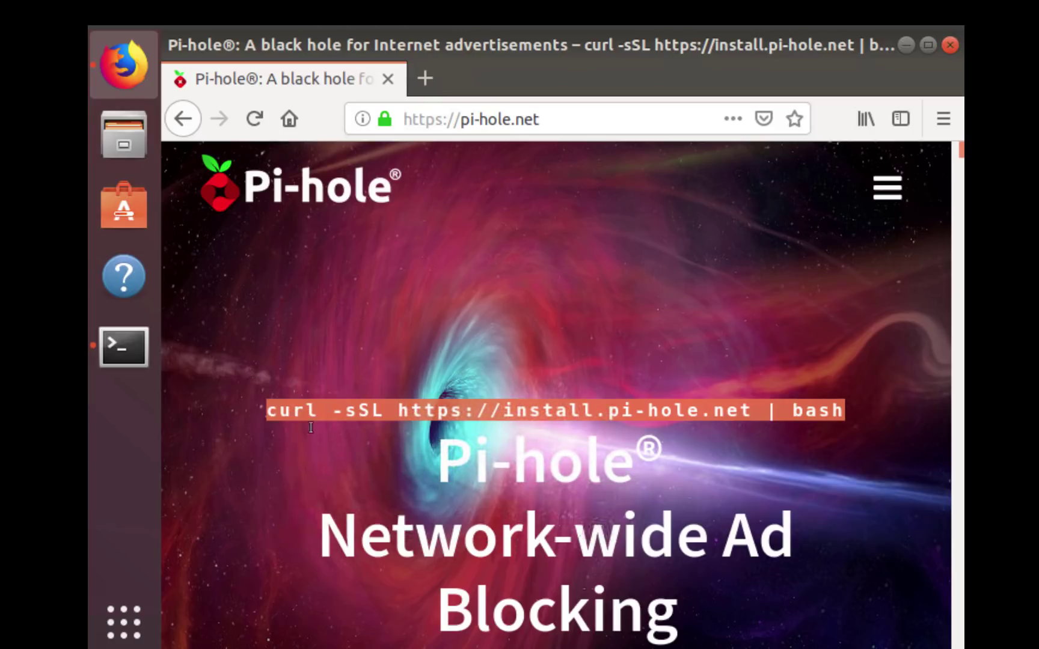
{"action": "left_click", "coordinate": [120, 349]}
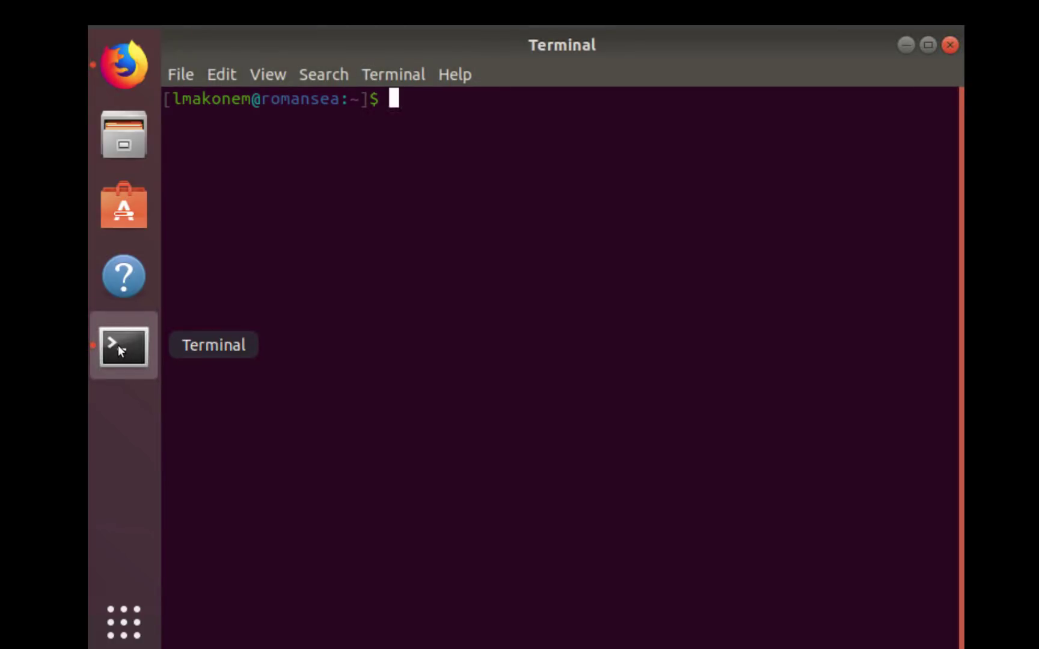
{"action": "right_click", "coordinate": [391, 102]}
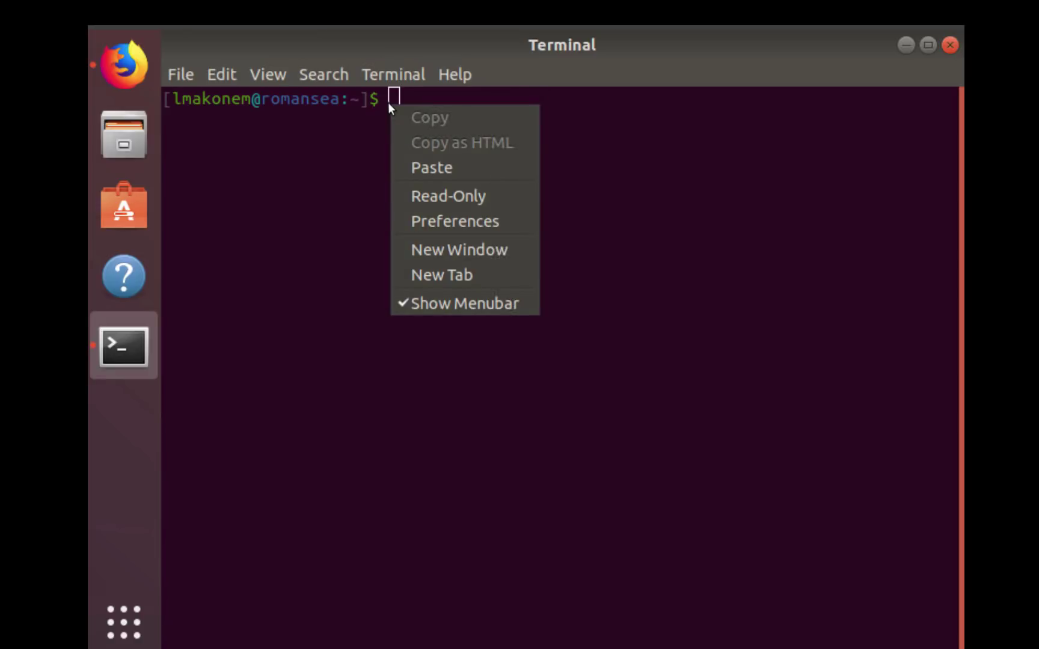
{"action": "left_click", "coordinate": [445, 173]}
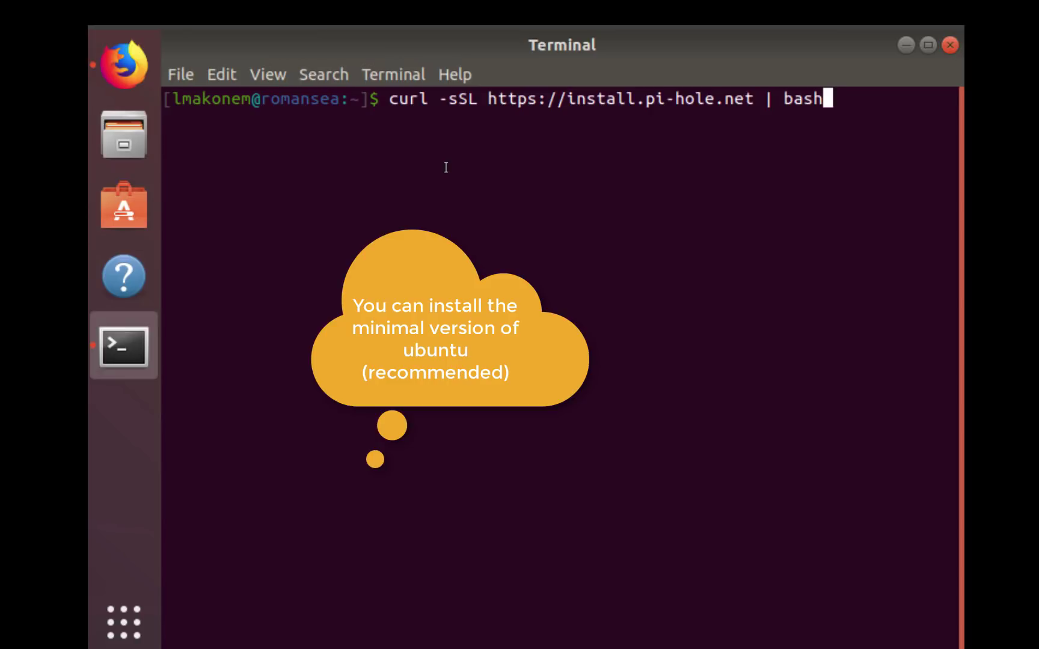
{"action": "key", "text": "Return"}
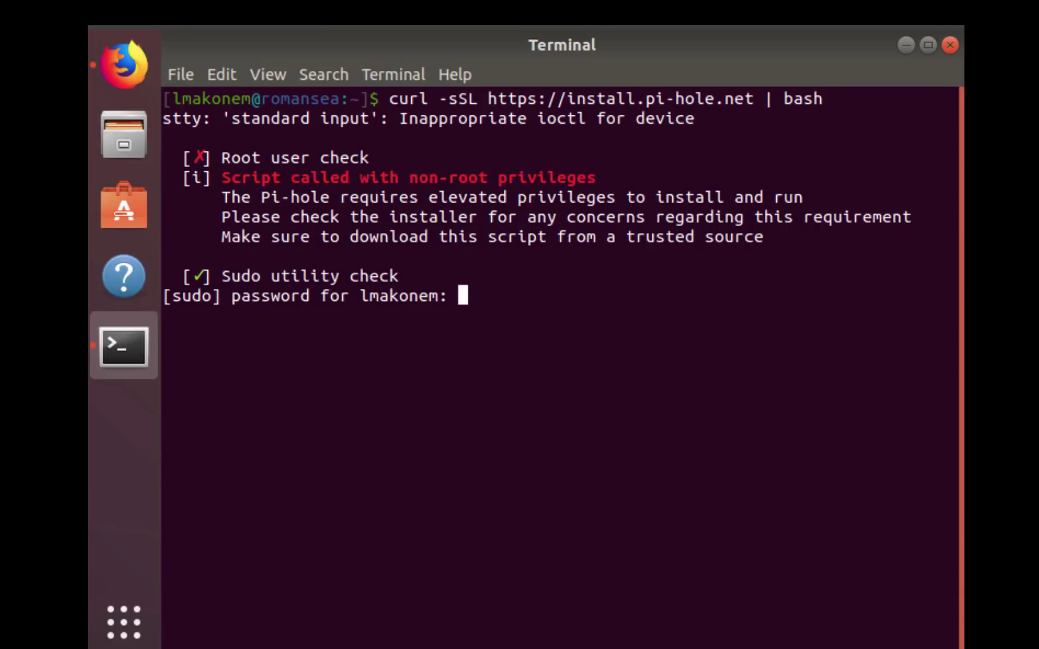
Submit the sudo password and accept the Welcome, open-source and Static IP Needed notices.
{"action": "key", "text": "Return"}
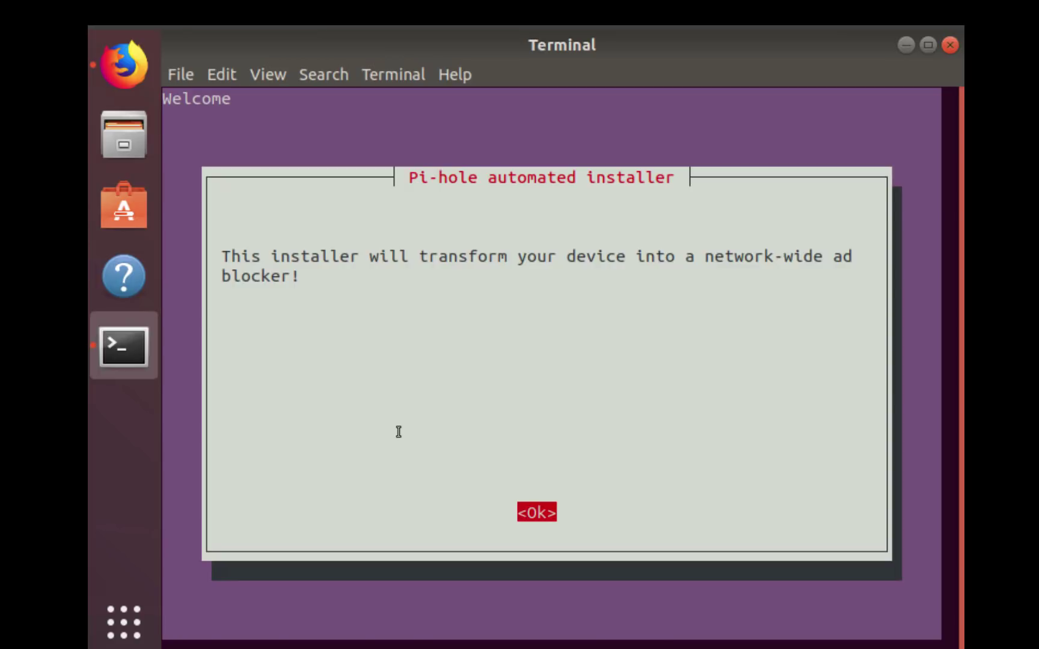
{"action": "key", "text": "Return"}
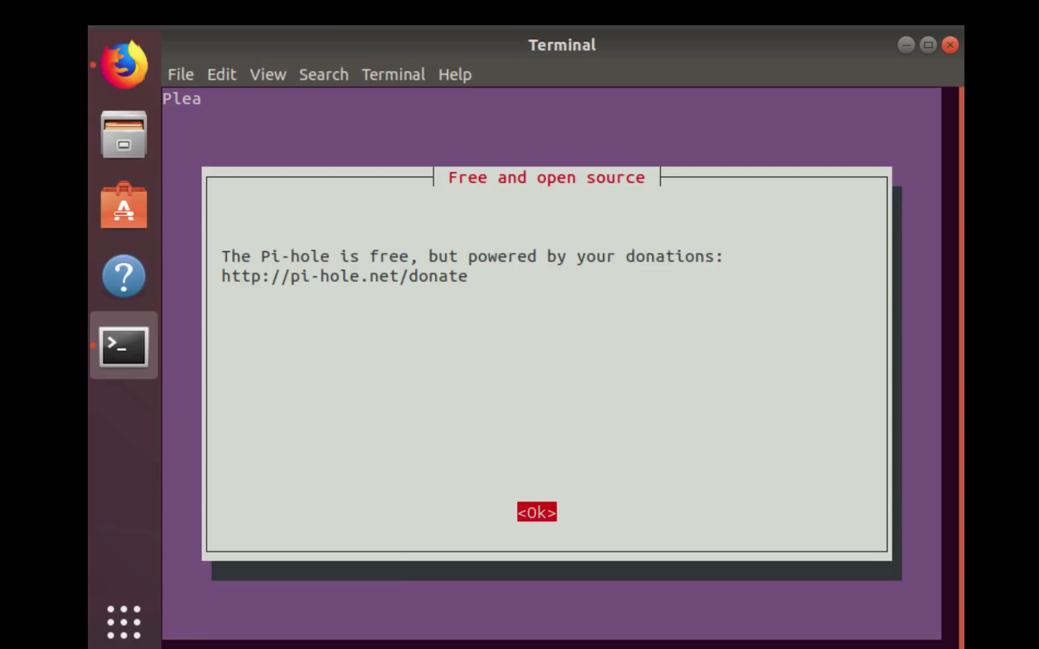
{"action": "key", "text": "Return"}
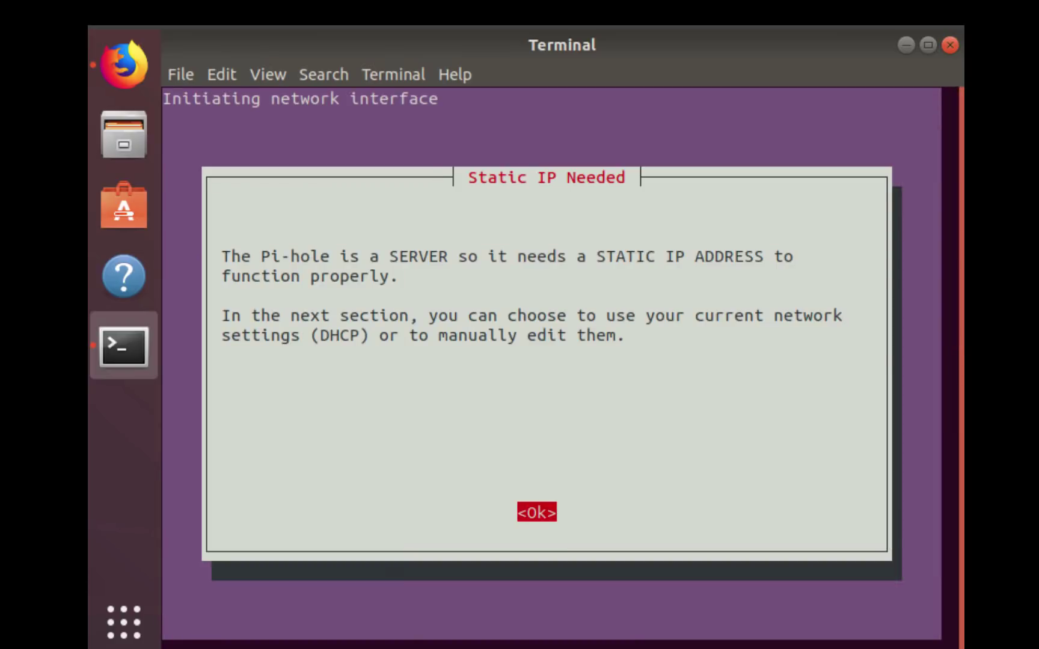
{"action": "key", "text": "Return"}
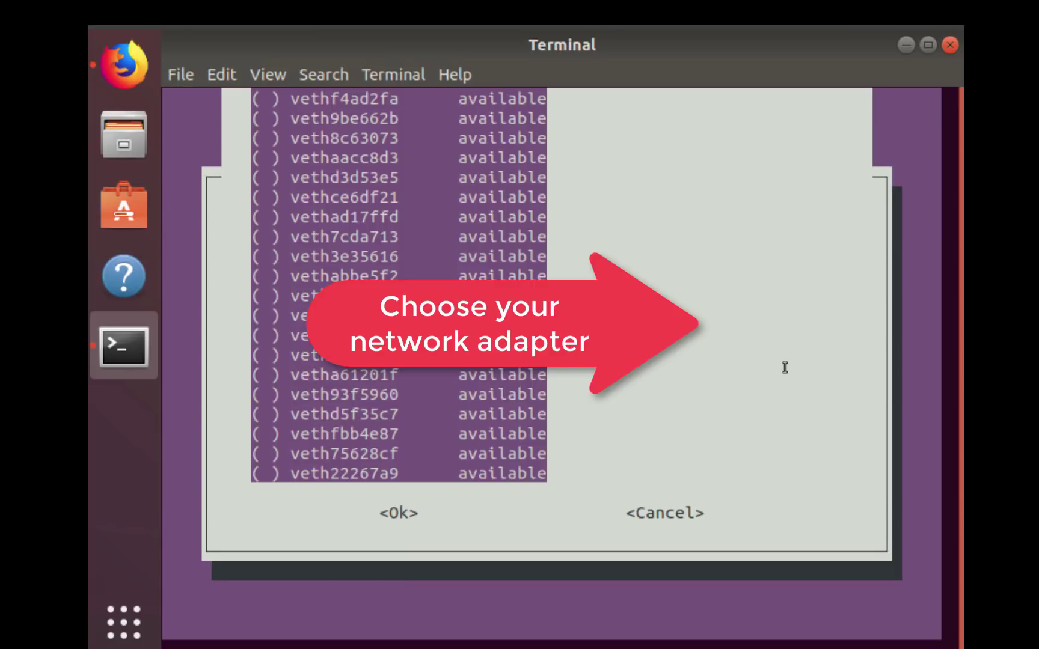
Keep the offered network adapter and choose Quad9 as the upstream DNS provider.
{"action": "key", "text": "Return"}
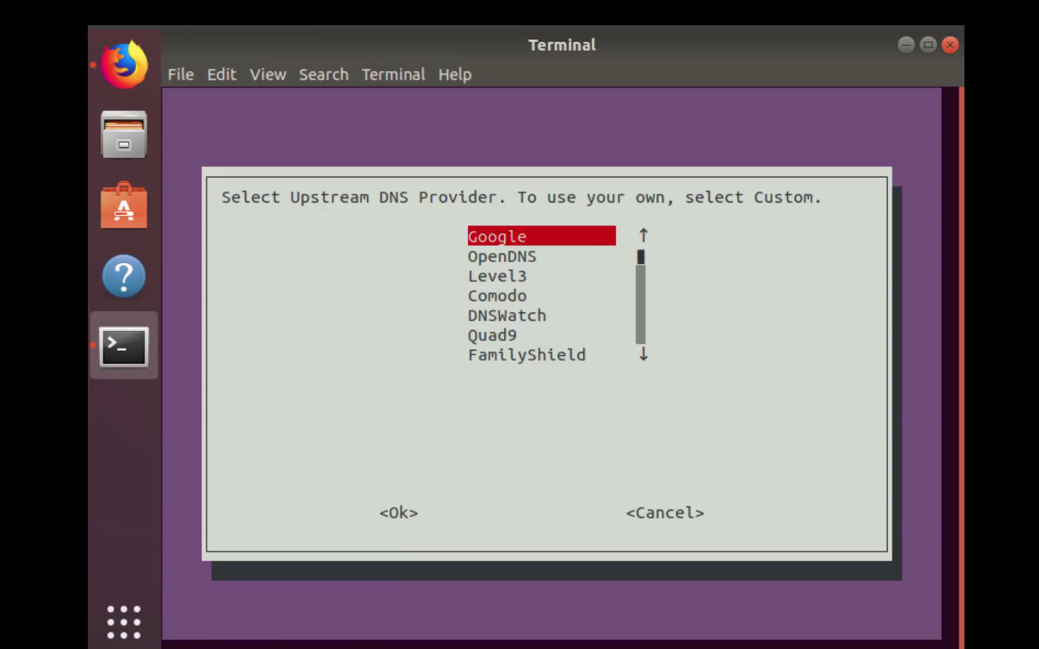
{"action": "key", "text": "Down"}
{"action": "key", "text": "Down"}
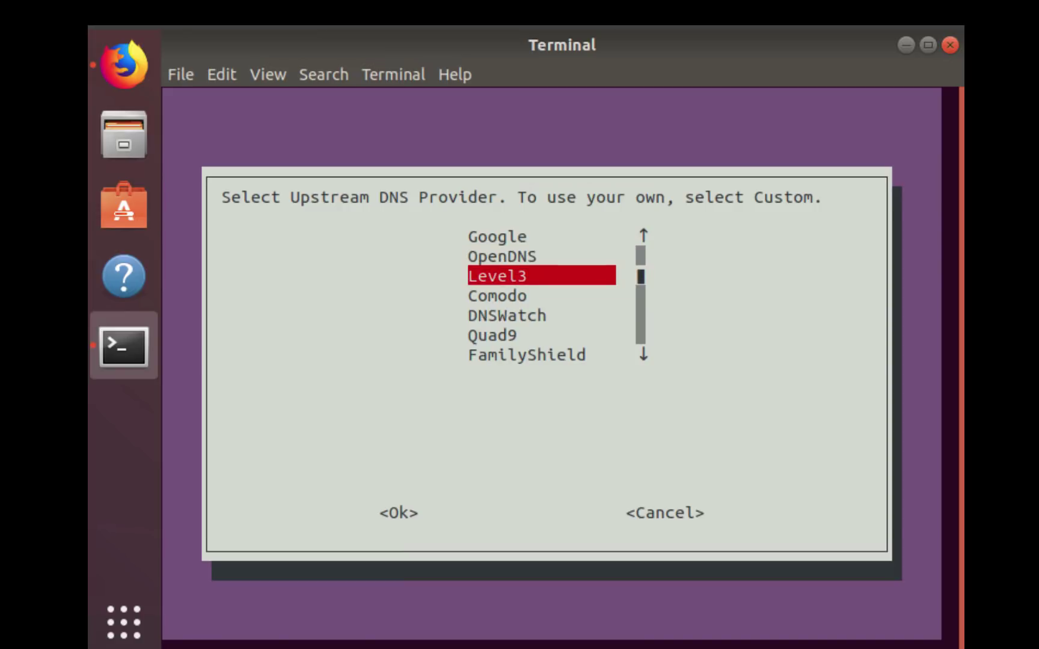
{"action": "key", "text": "Down"}
{"action": "key", "text": "Down"}
{"action": "key", "text": "Down"}
{"action": "key", "text": "Down"}
{"action": "key", "text": "Down"}
{"action": "key", "text": "Up"}
{"action": "key", "text": "Up"}
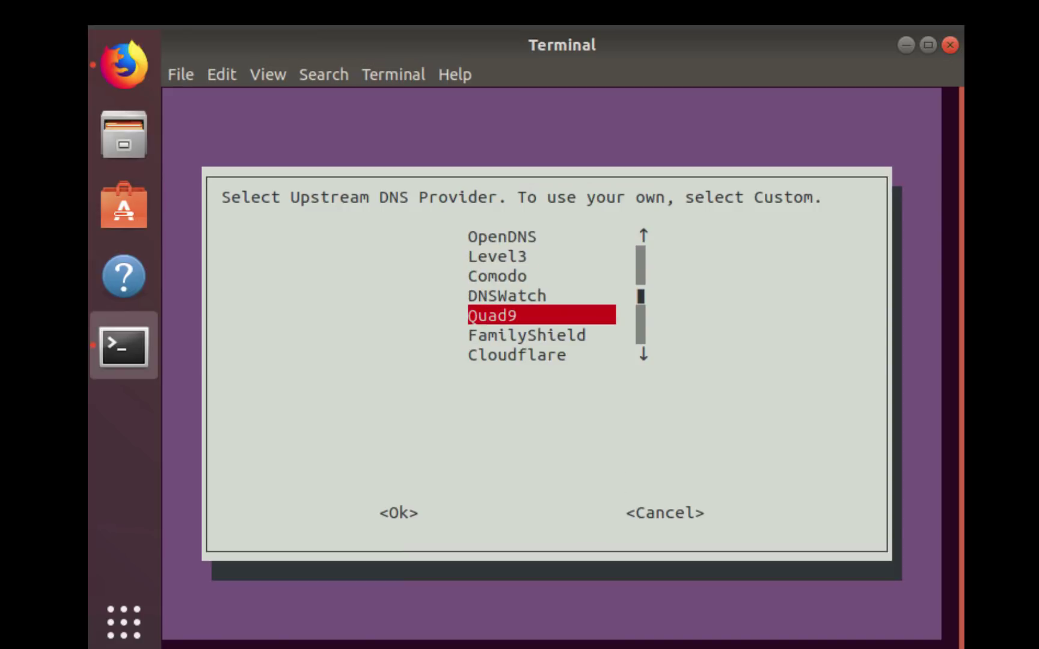
{"action": "key", "text": "Return"}
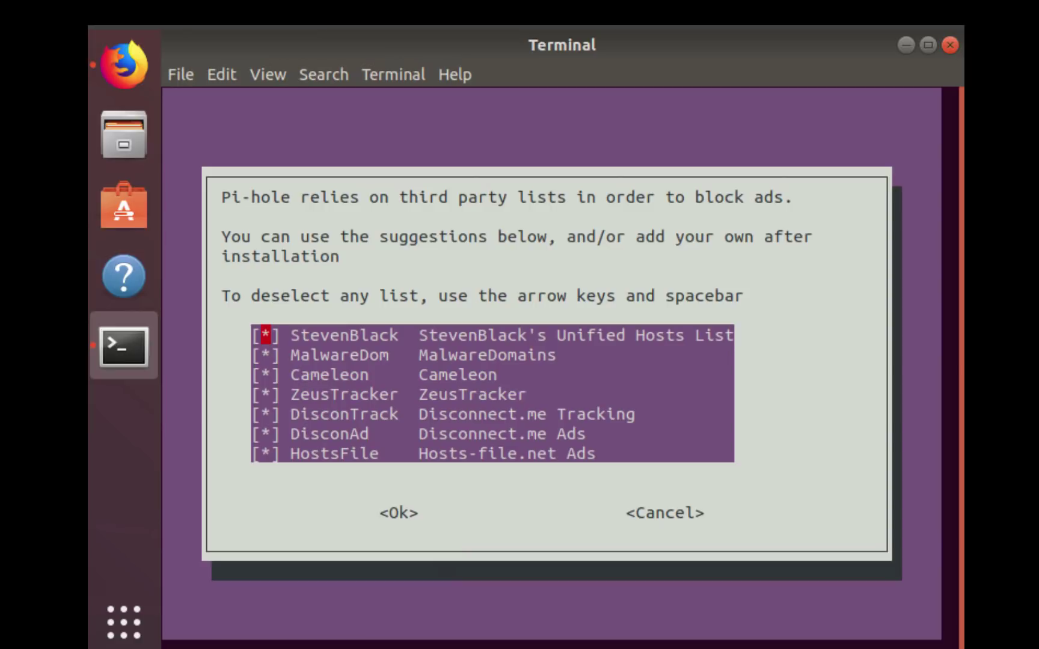
Keep all suggested blocklists and IPv4/IPv6, and use 192.168.5.63 as the static address.
{"action": "key", "text": "Return"}
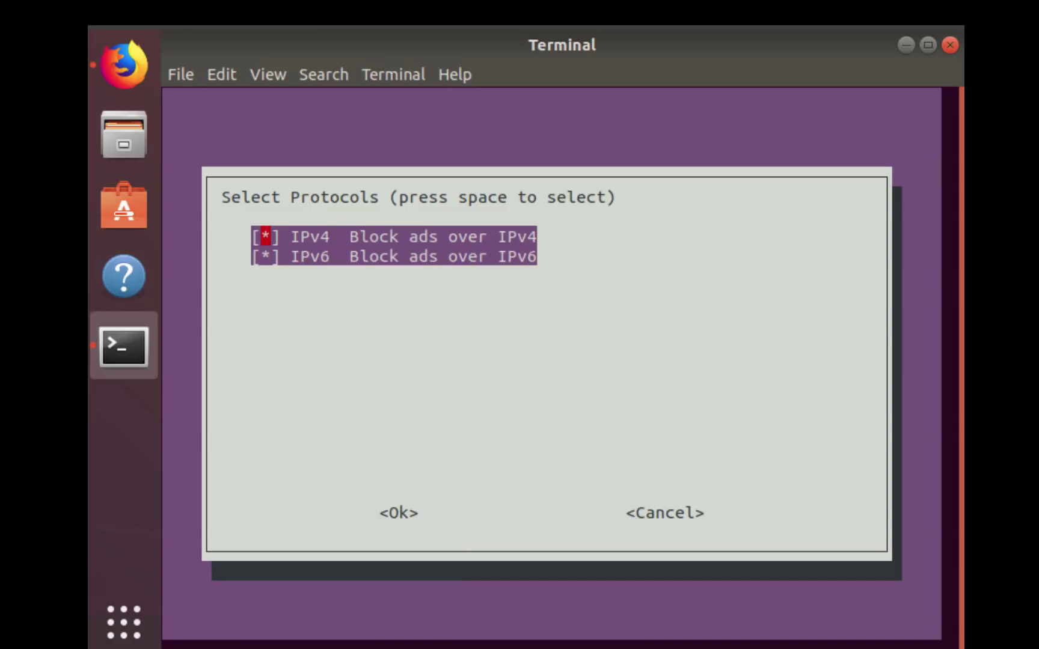
{"action": "key", "text": "Return"}
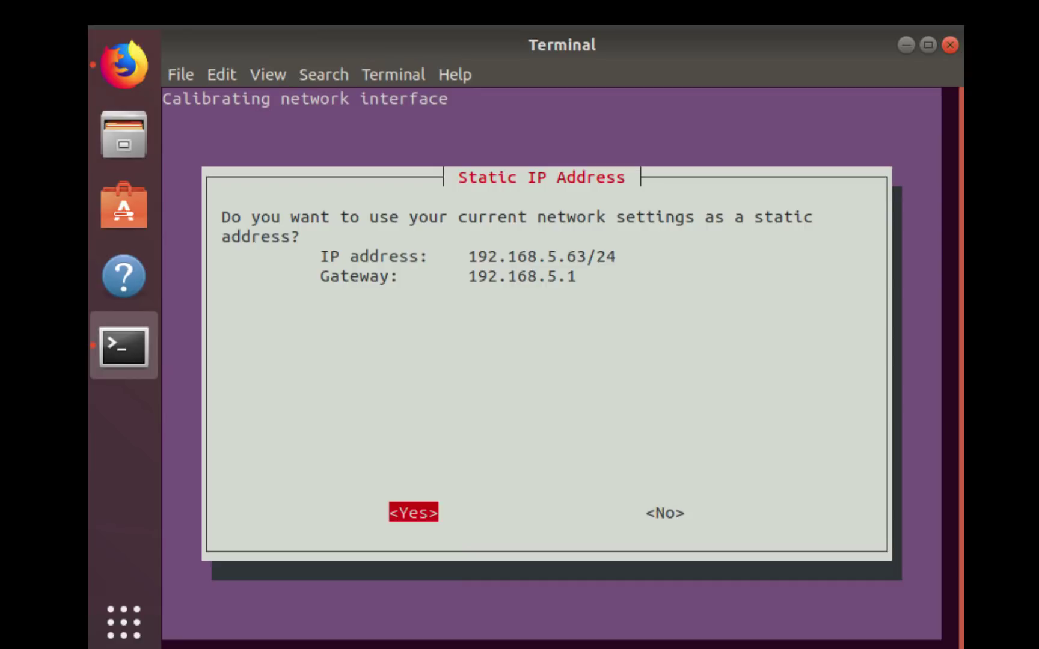
{"action": "key", "text": "Return"}
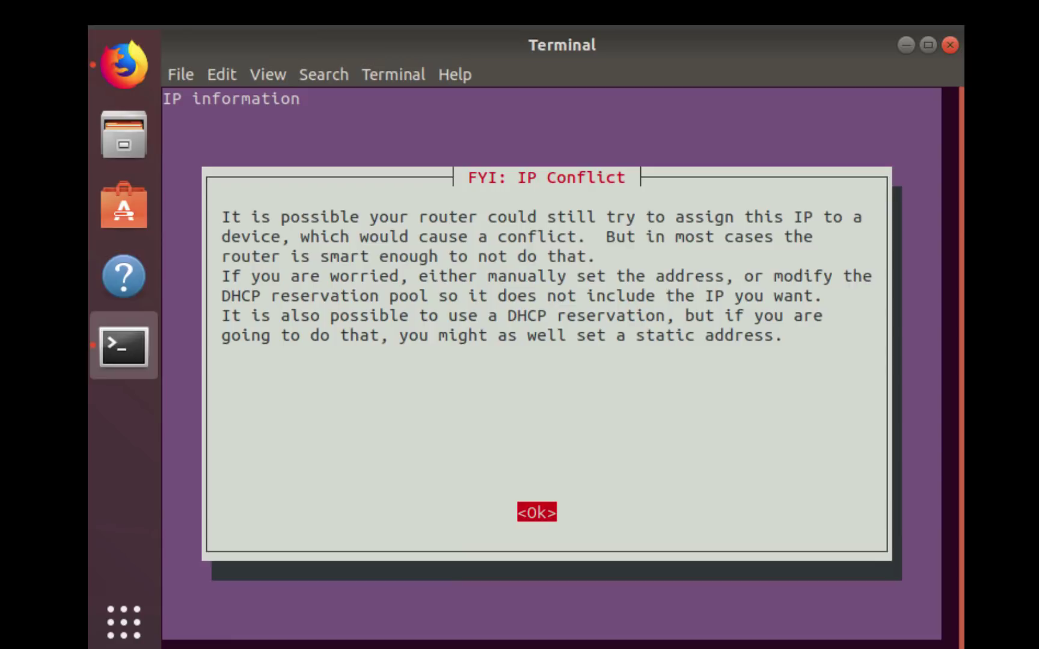
{"action": "key", "text": "Return"}
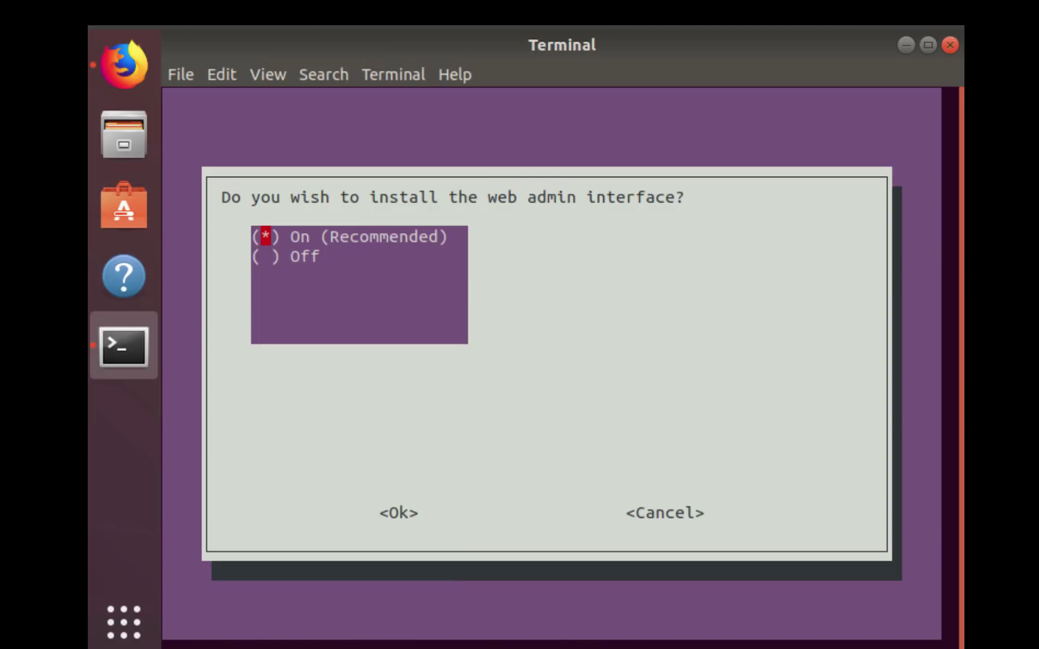
Keep web admin, lighttpd and query logging on, with FTL privacy mode 0 (show everything).
{"action": "key", "text": "Return"}
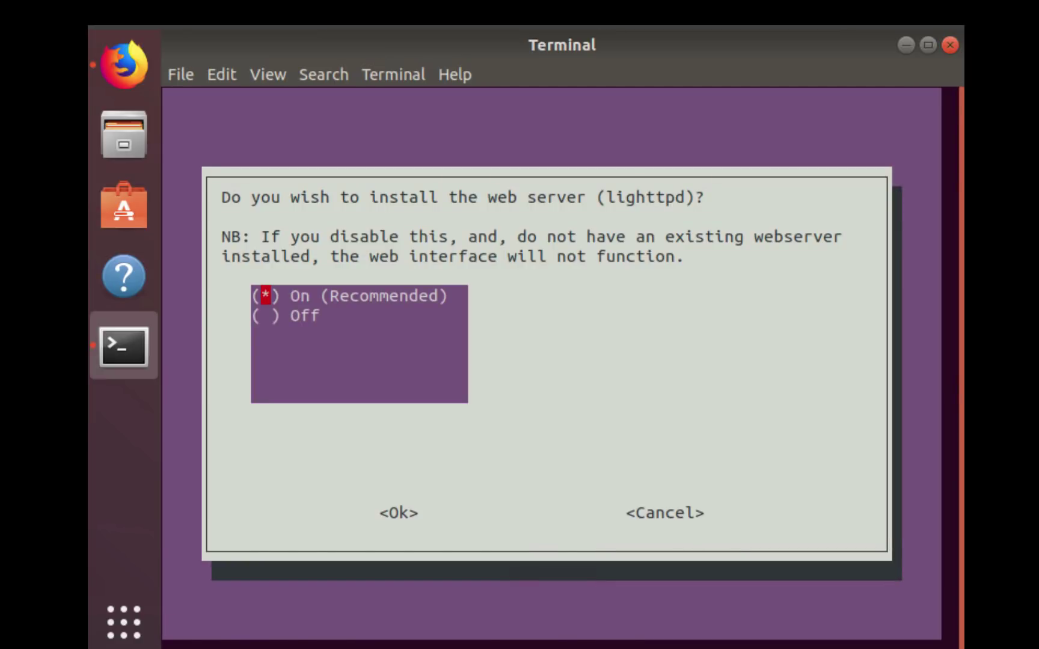
{"action": "key", "text": "Return"}
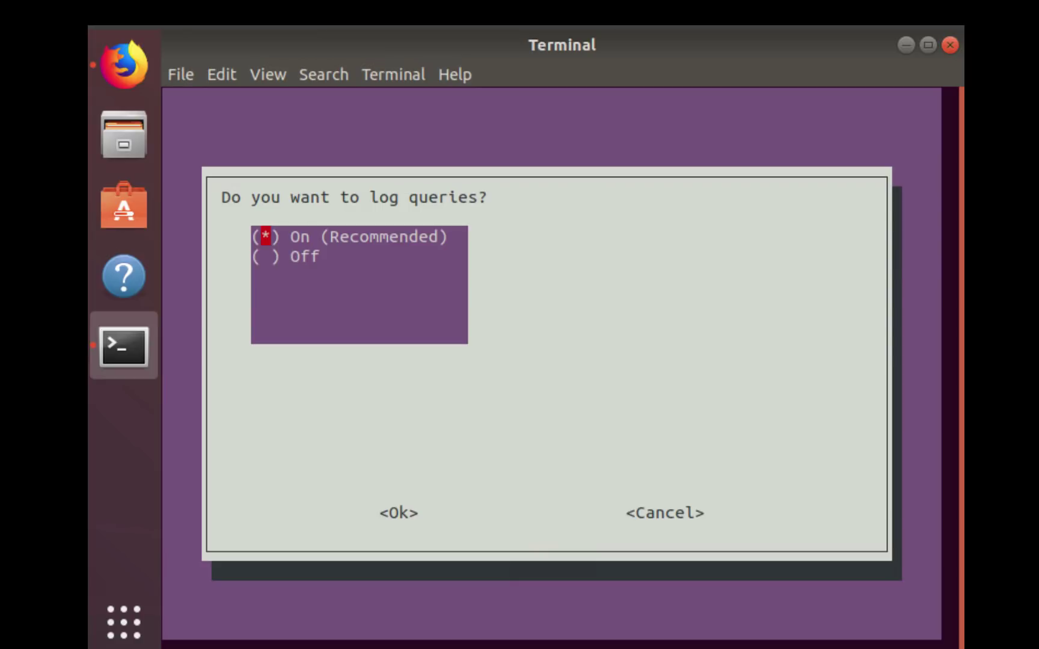
{"action": "key", "text": "Return"}
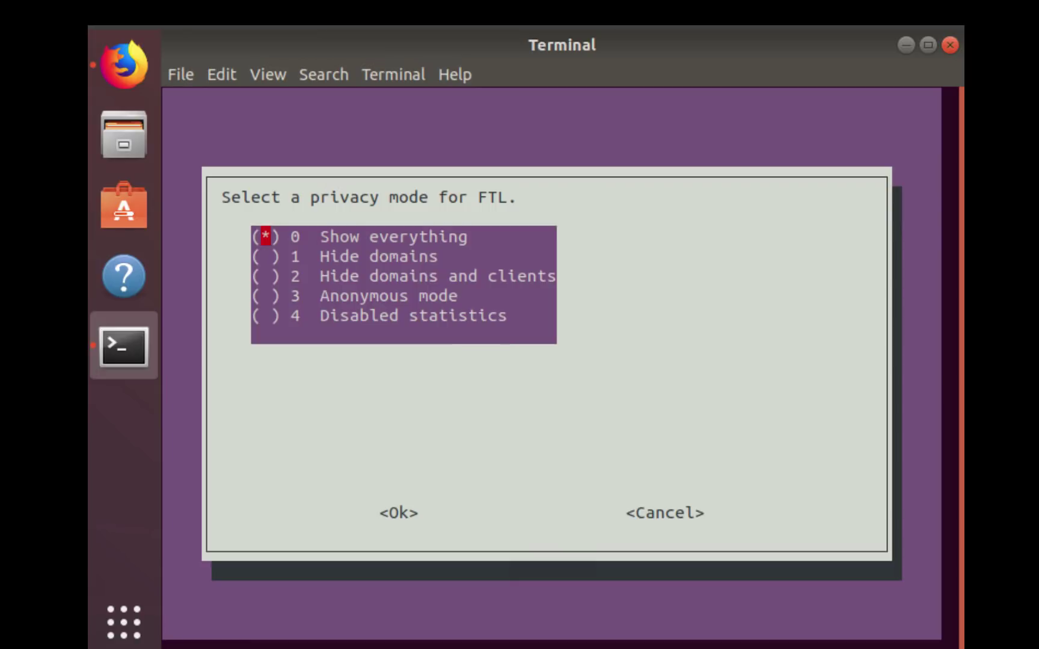
{"action": "key", "text": "Return"}
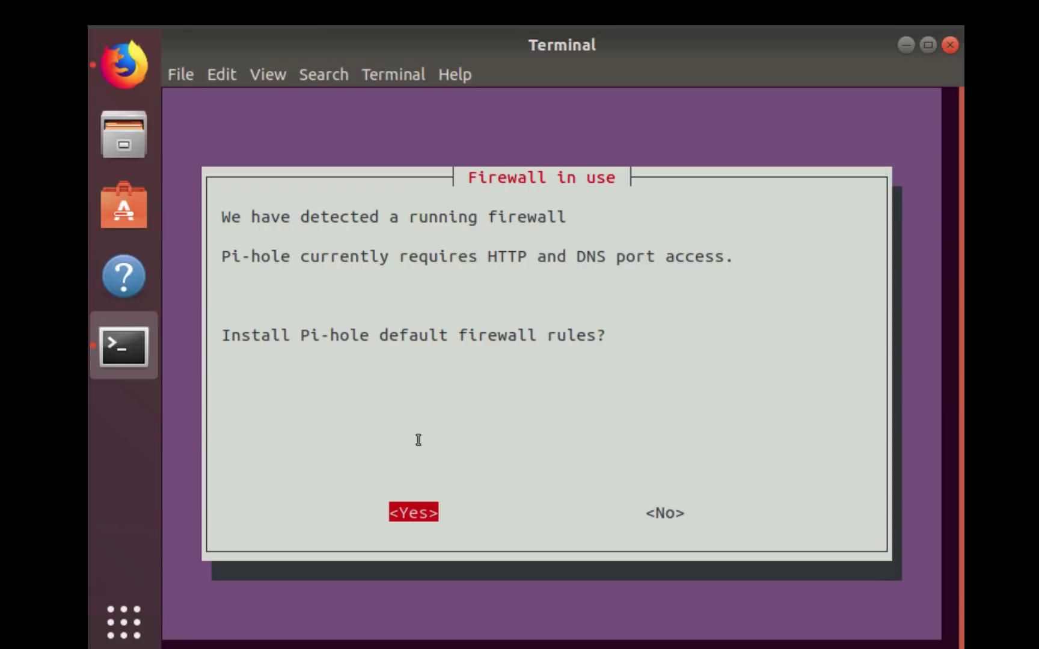
Accept Pi-hole's default firewall rules and let the installation run to completion.
{"action": "key", "text": "Return"}
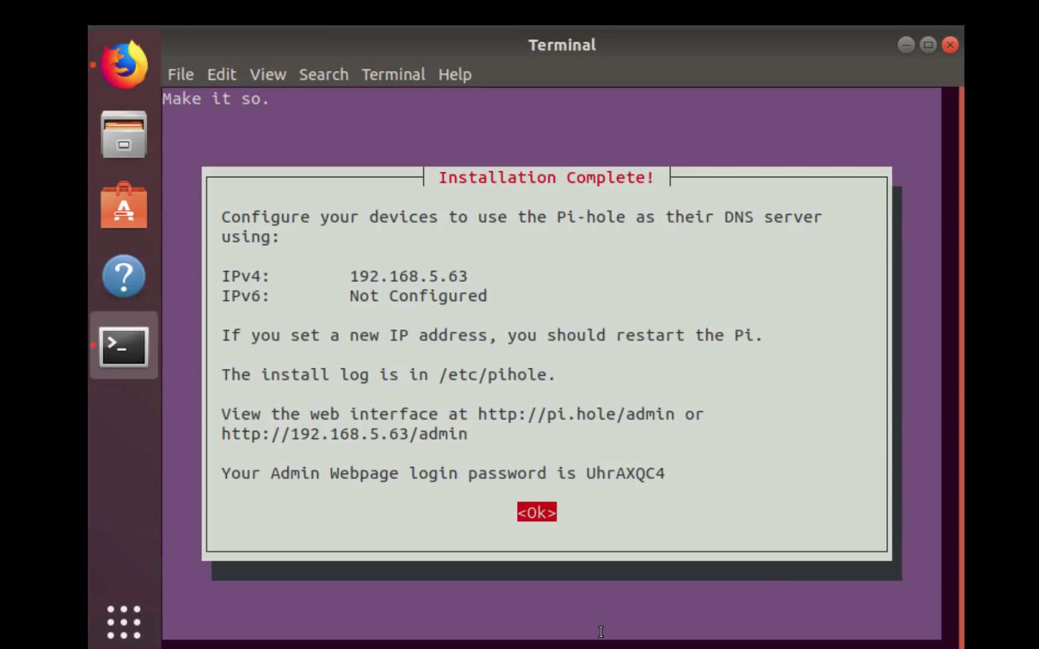
Dismiss the Installation Complete summary with Ok, returning to the shell prompt.
{"action": "key", "text": "Return"}
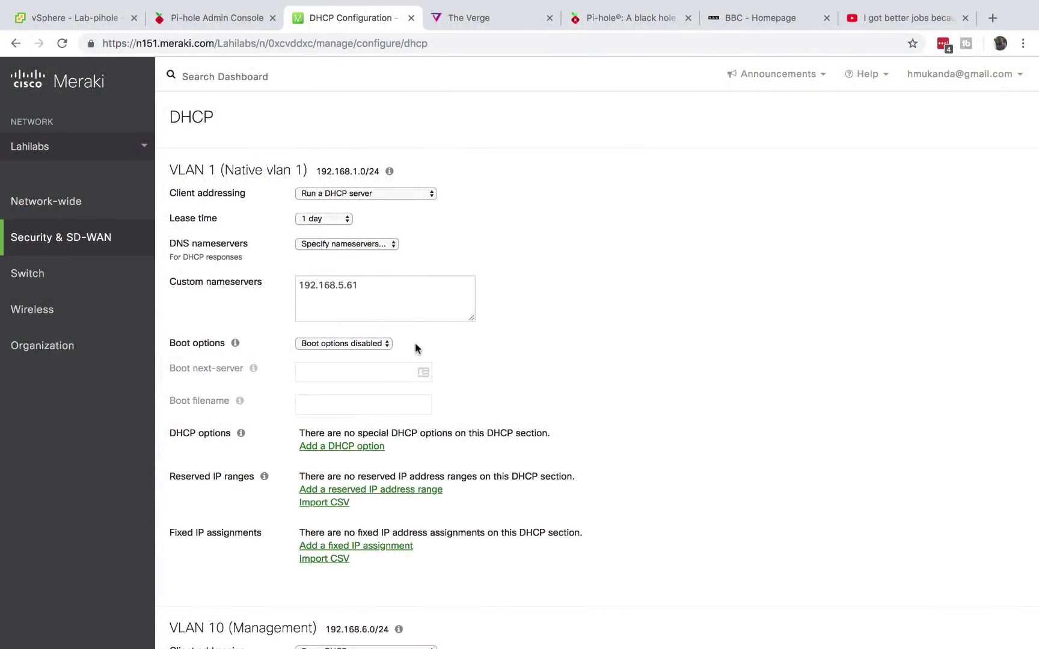
Reload the Meraki DHCP page and edit the VLAN 1 custom nameserver to read 192.168.5.63.
{"action": "left_click", "coordinate": [371, 293]}
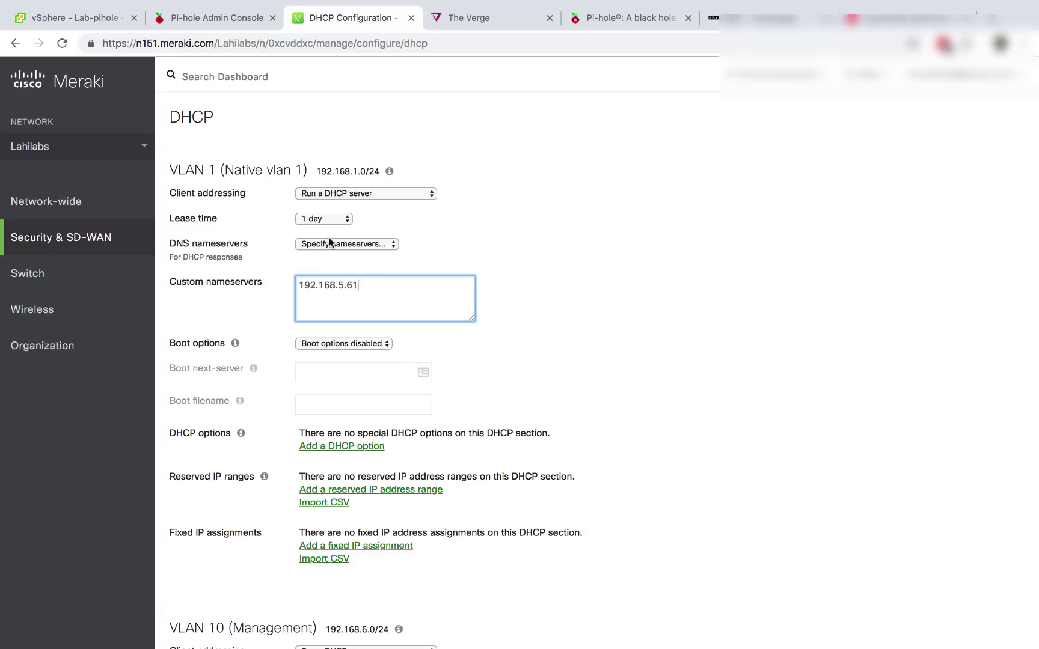
{"action": "scroll", "coordinate": [332, 238], "scroll_direction": "down", "scroll_amount": 1}
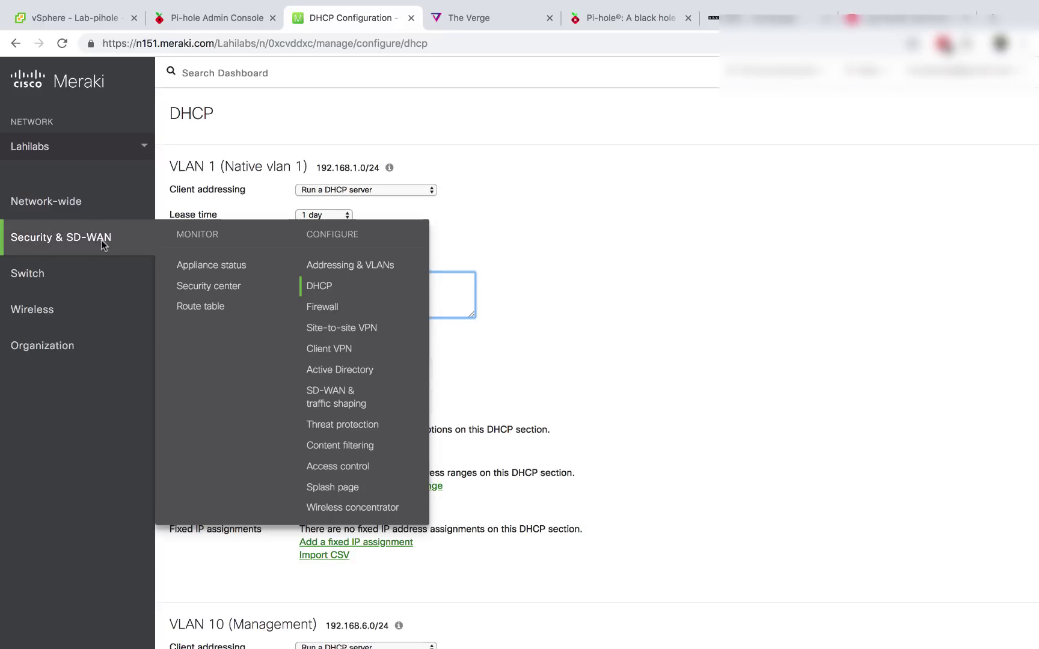
{"action": "left_click", "coordinate": [327, 290]}
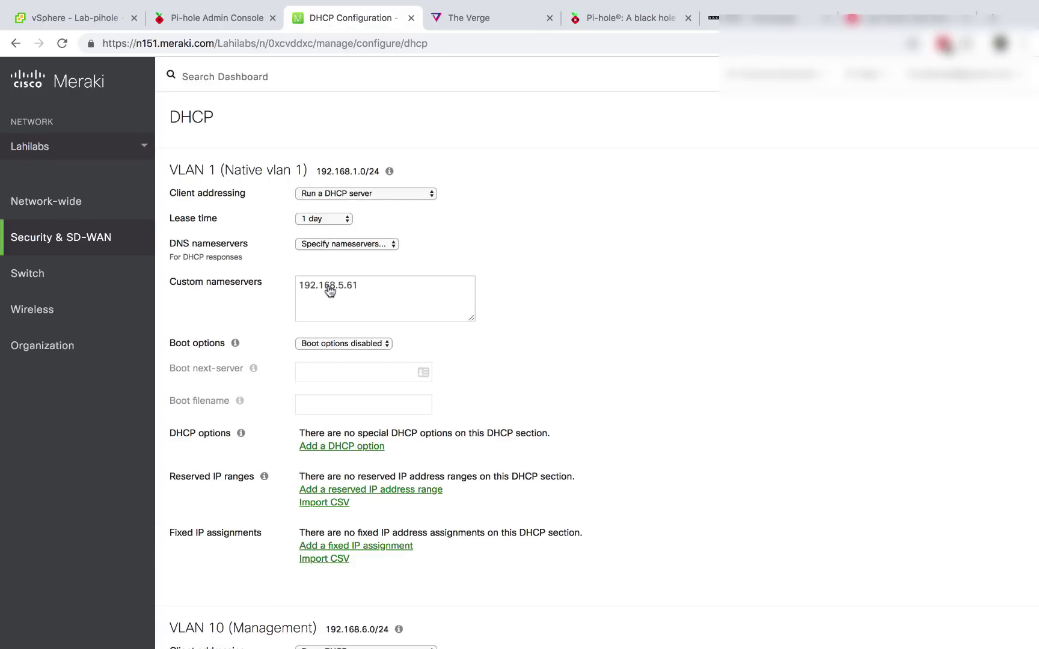
{"action": "scroll", "coordinate": [390, 288], "scroll_direction": "down", "scroll_amount": 3}
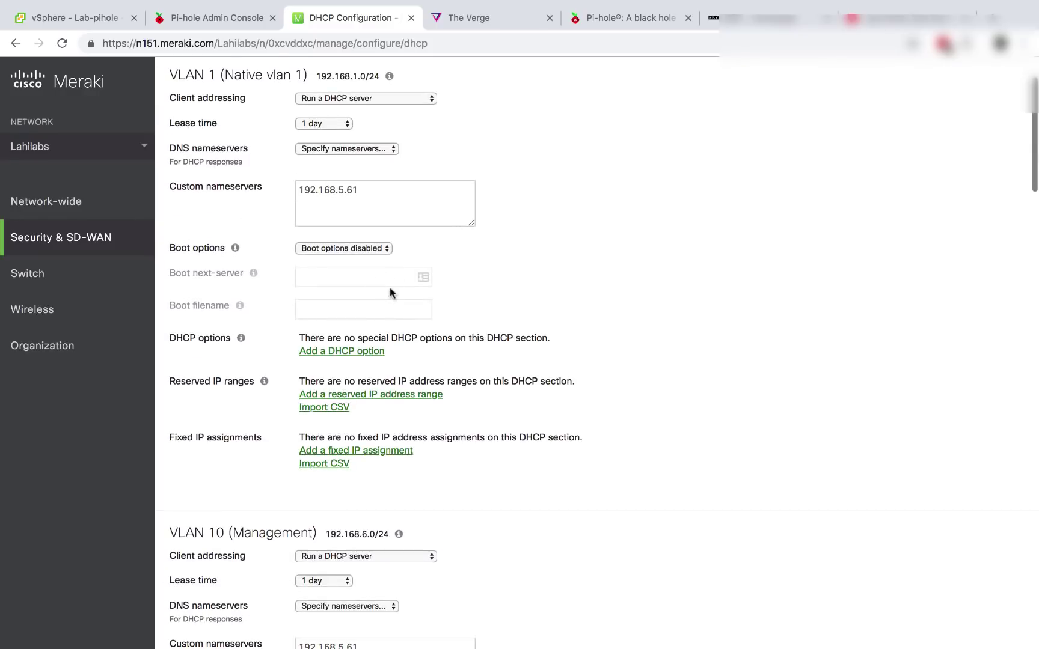
{"action": "left_click", "coordinate": [383, 187]}
{"action": "key", "text": "BackSpace"}
{"action": "type", "text": "3/admin/index.php"}
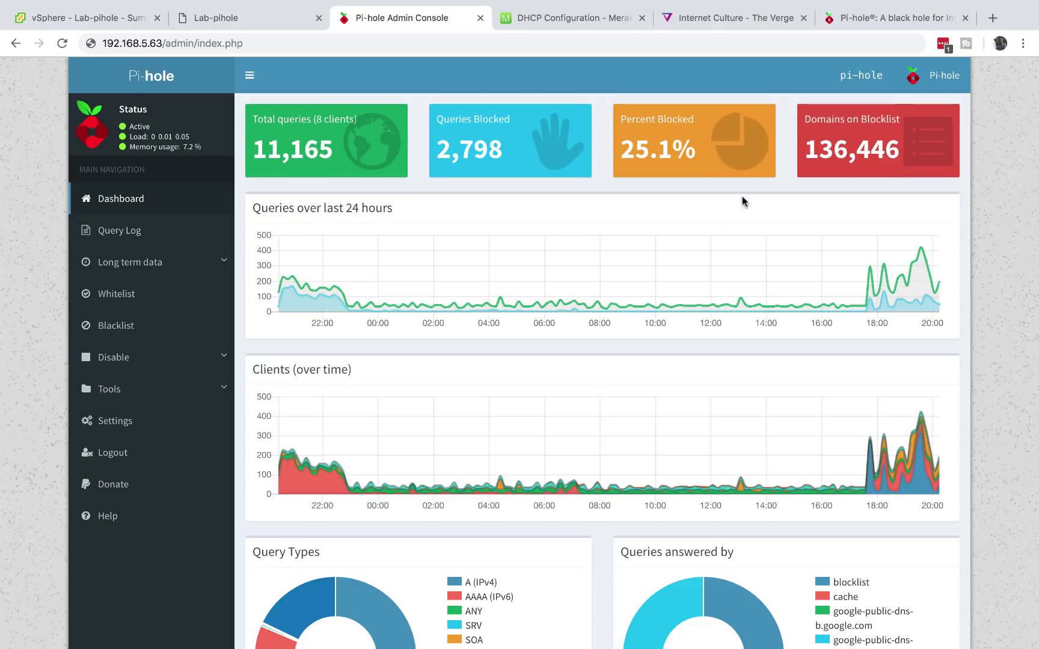
{"action": "mouse_move", "coordinate": [703, 325]}
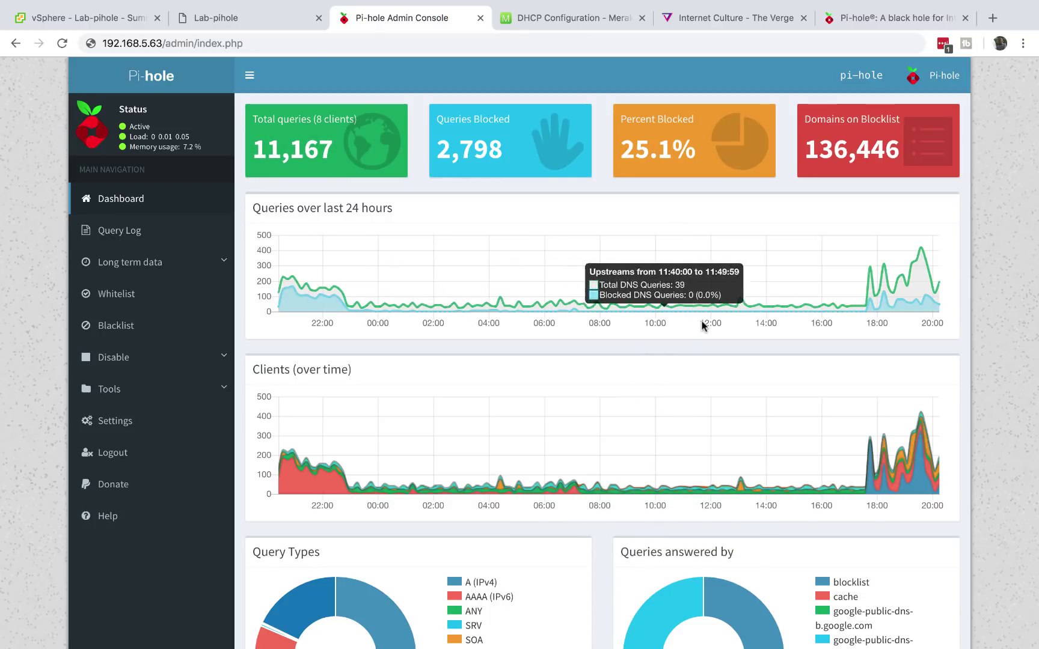
Open the Query Log showing the blocked mobile.logs.roku.com lookups.
{"action": "scroll", "coordinate": [702, 325], "scroll_direction": "down", "scroll_amount": 3}
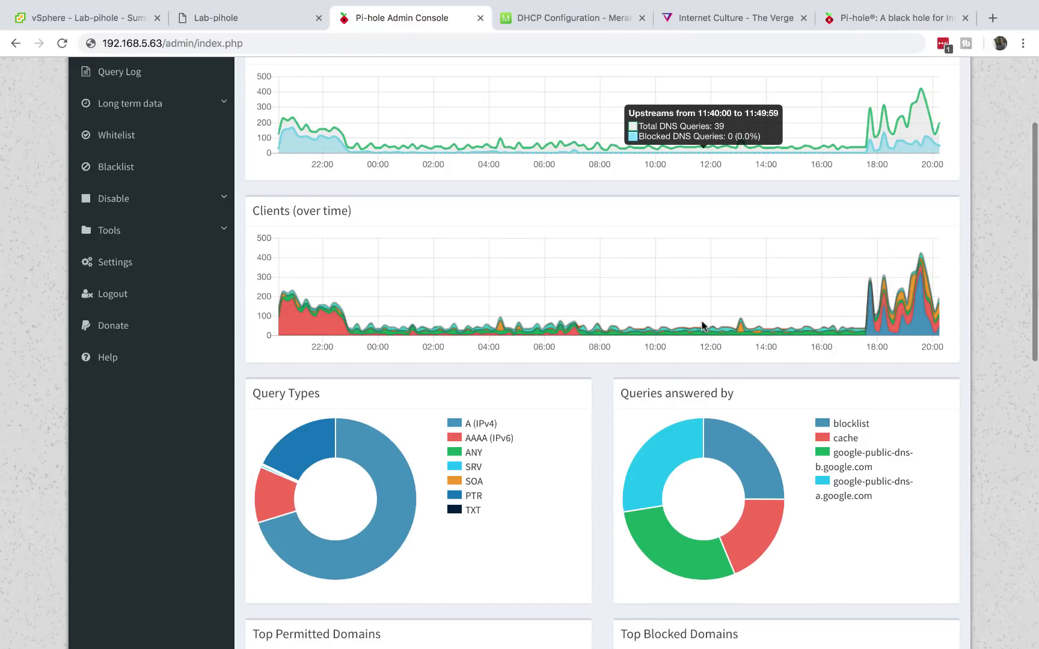
{"action": "scroll", "coordinate": [716, 330], "scroll_direction": "up", "scroll_amount": 3}
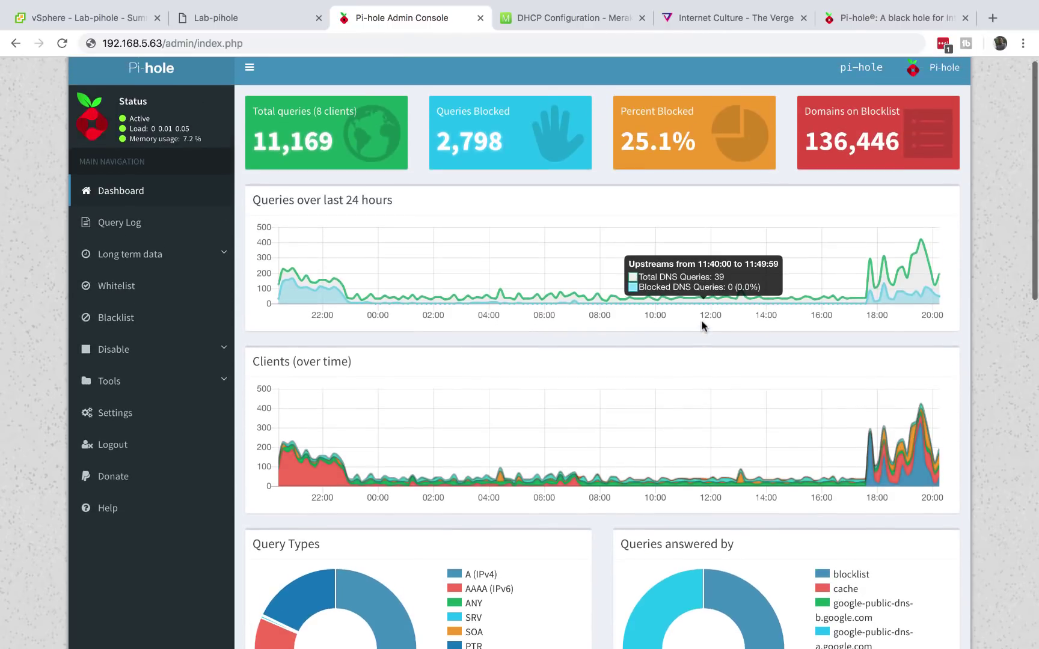
{"action": "left_click", "coordinate": [132, 224]}
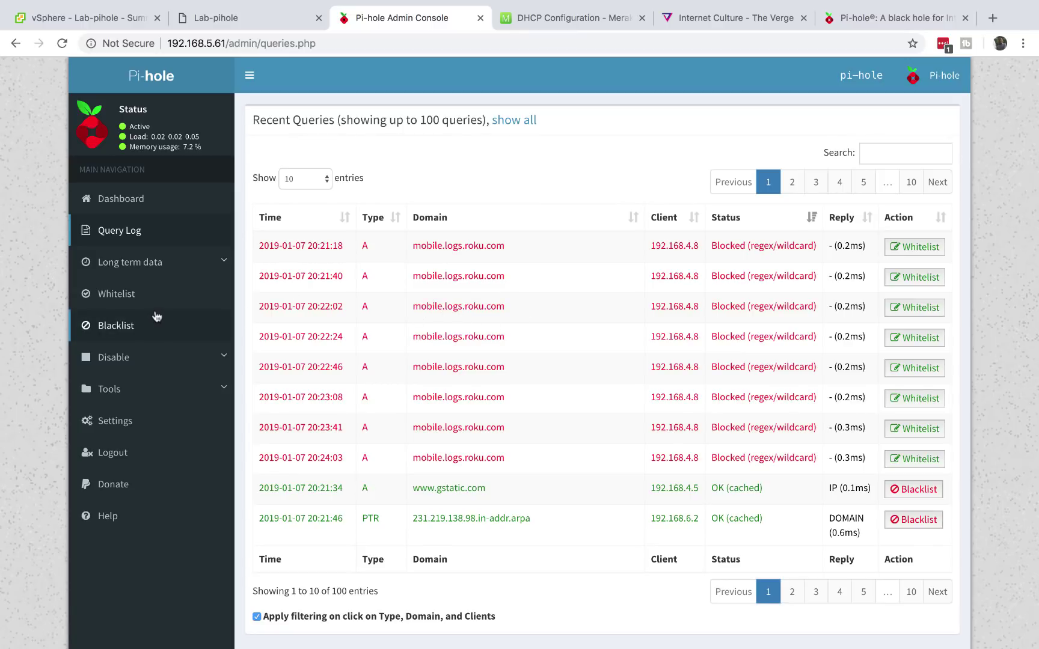
Review the roku.com blacklist and the empty whitelist, then expand the Disable options.
{"action": "left_click", "coordinate": [139, 325]}
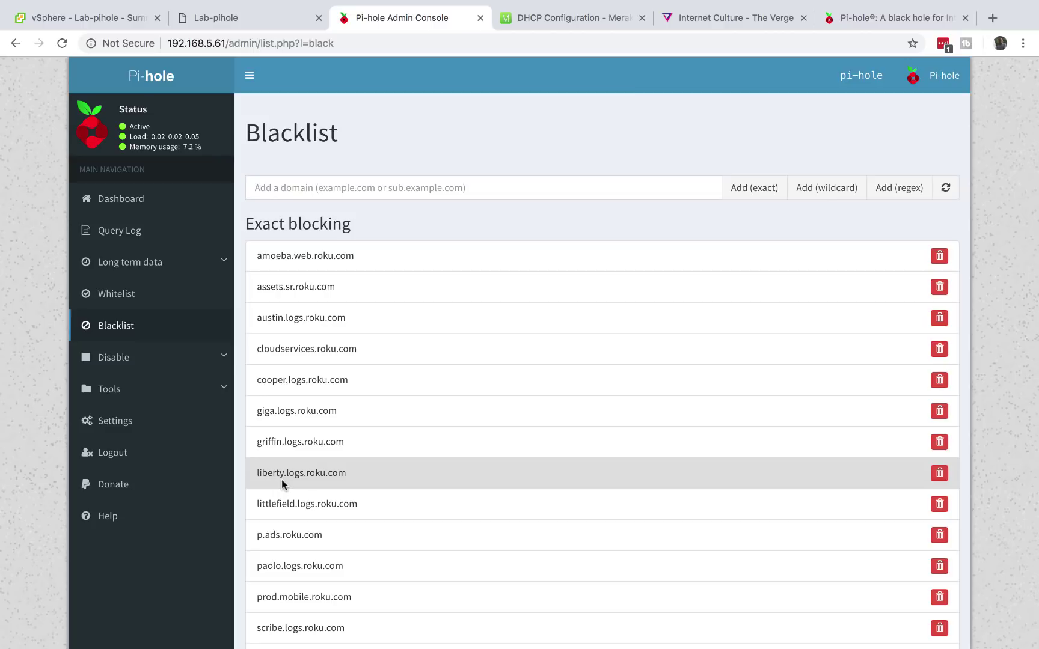
{"action": "left_click", "coordinate": [129, 294]}
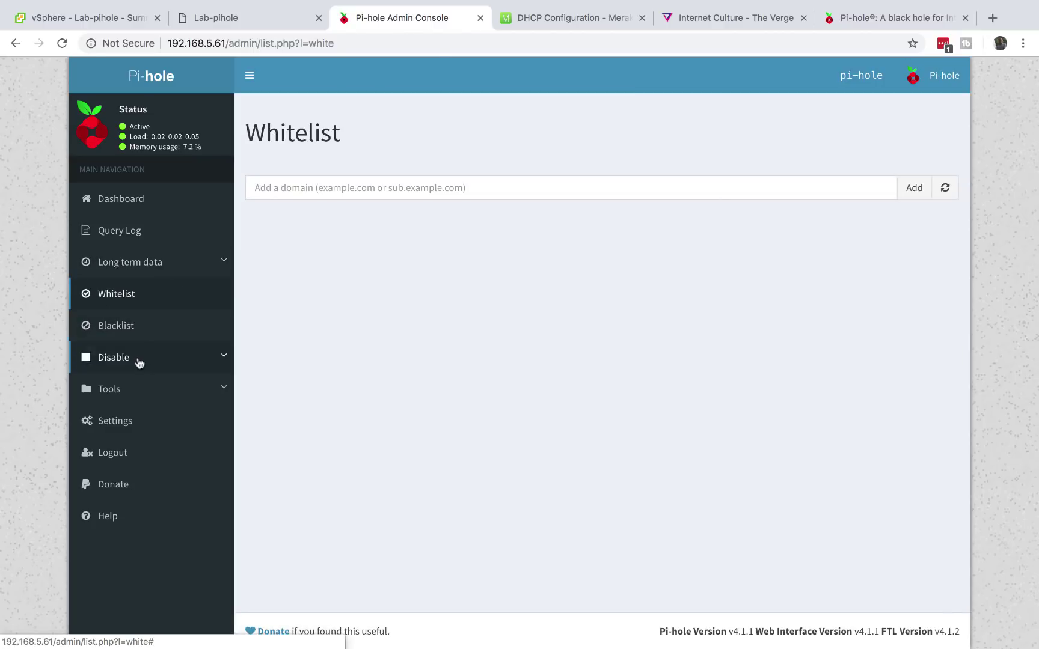
{"action": "left_click", "coordinate": [118, 361]}
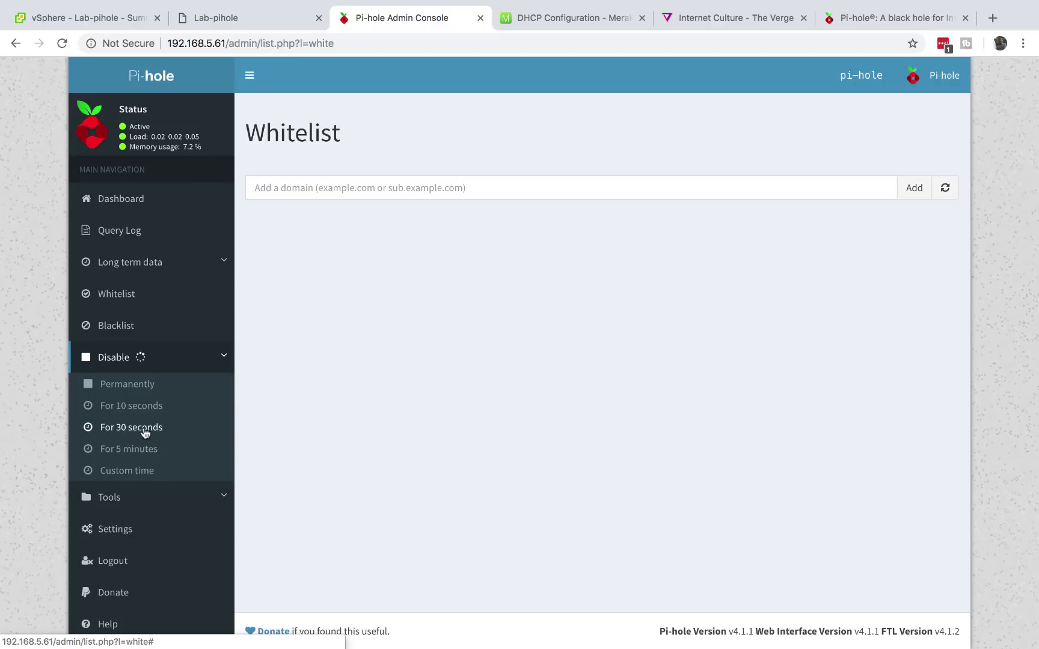
Pause Pi-hole blocking for 30 seconds and load bbc.com in a new tab.
{"action": "left_click", "coordinate": [140, 428]}
{"action": "left_click", "coordinate": [993, 18]}
{"action": "type", "text": "bbc.com"}
{"action": "key", "text": "Return"}
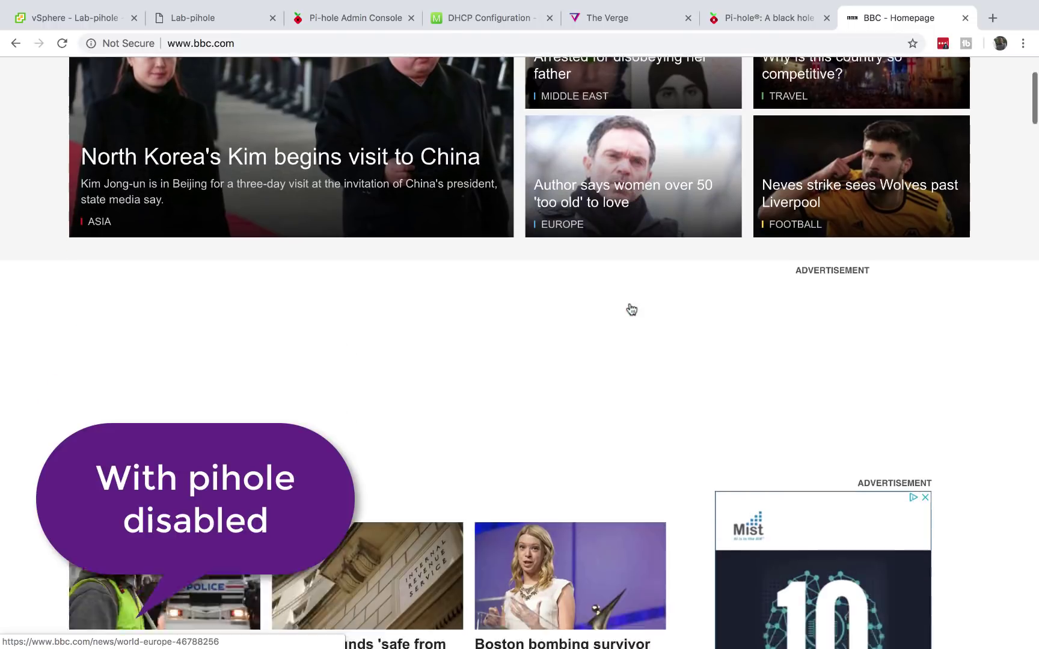
Scroll through the BBC homepage to check its advertisement spaces.
{"action": "scroll", "coordinate": [632, 309], "scroll_direction": "down", "scroll_amount": 4}
{"action": "scroll", "coordinate": [631, 309], "scroll_direction": "down", "scroll_amount": 3}
{"action": "scroll", "coordinate": [631, 310], "scroll_direction": "down", "scroll_amount": 3}
{"action": "scroll", "coordinate": [632, 310], "scroll_direction": "down", "scroll_amount": 1}
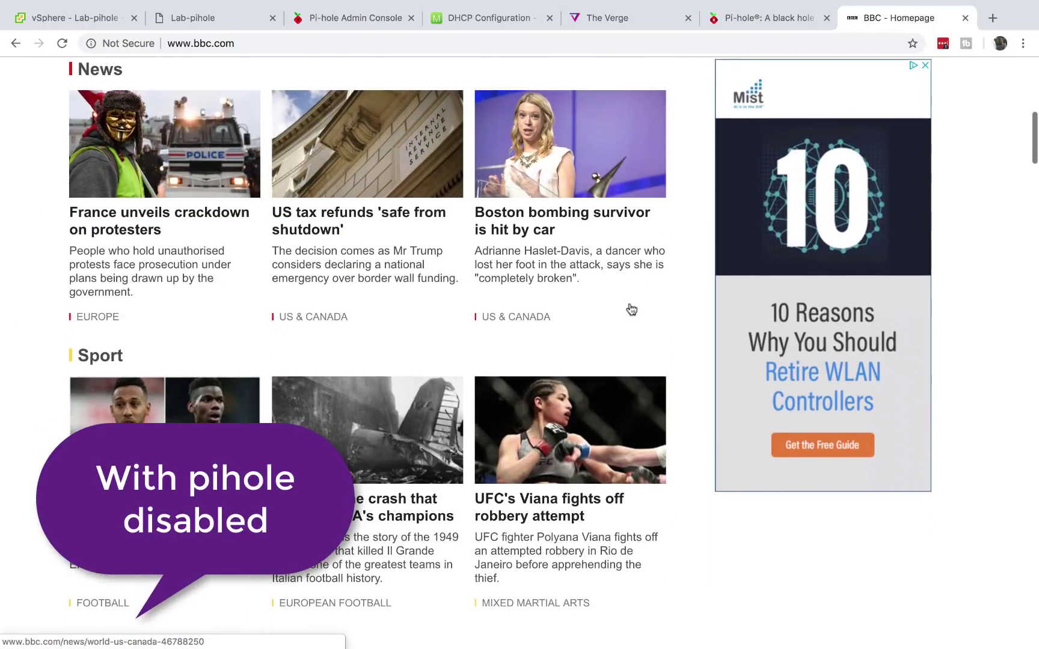
{"action": "scroll", "coordinate": [631, 310], "scroll_direction": "up", "scroll_amount": 4}
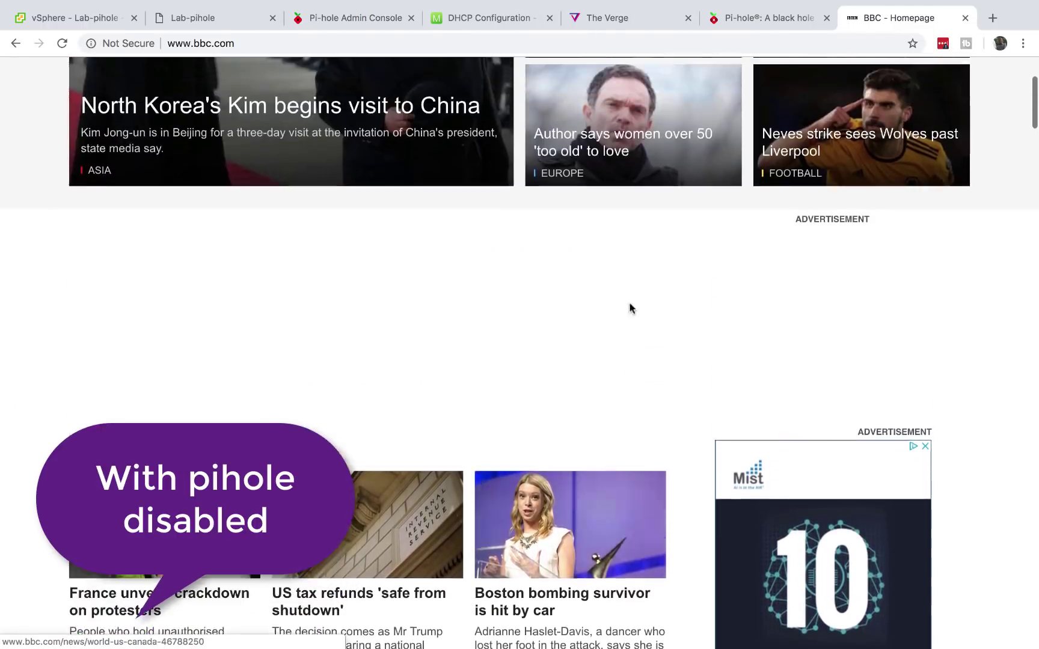
{"action": "scroll", "coordinate": [631, 307], "scroll_direction": "up", "scroll_amount": 2}
{"action": "scroll", "coordinate": [629, 308], "scroll_direction": "up", "scroll_amount": 1}
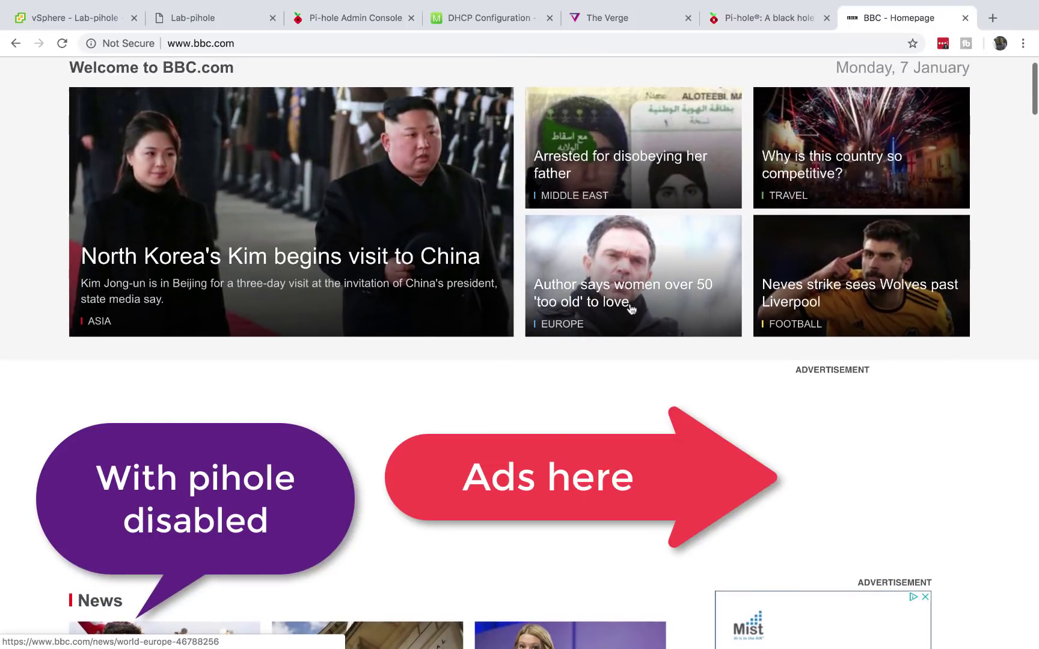
{"action": "scroll", "coordinate": [601, 301], "scroll_direction": "up", "scroll_amount": 1}
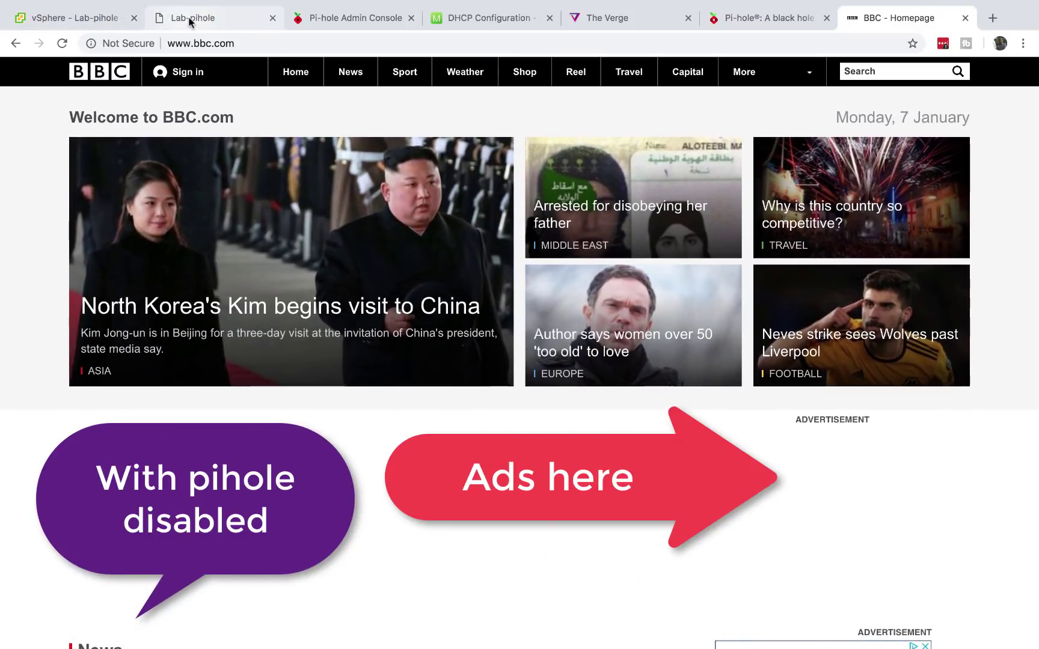
Close the Lab-pihole tab and scroll down the Pi-hole whitelist page.
{"action": "left_click", "coordinate": [190, 22]}
{"action": "key", "text": "ctrl+w"}
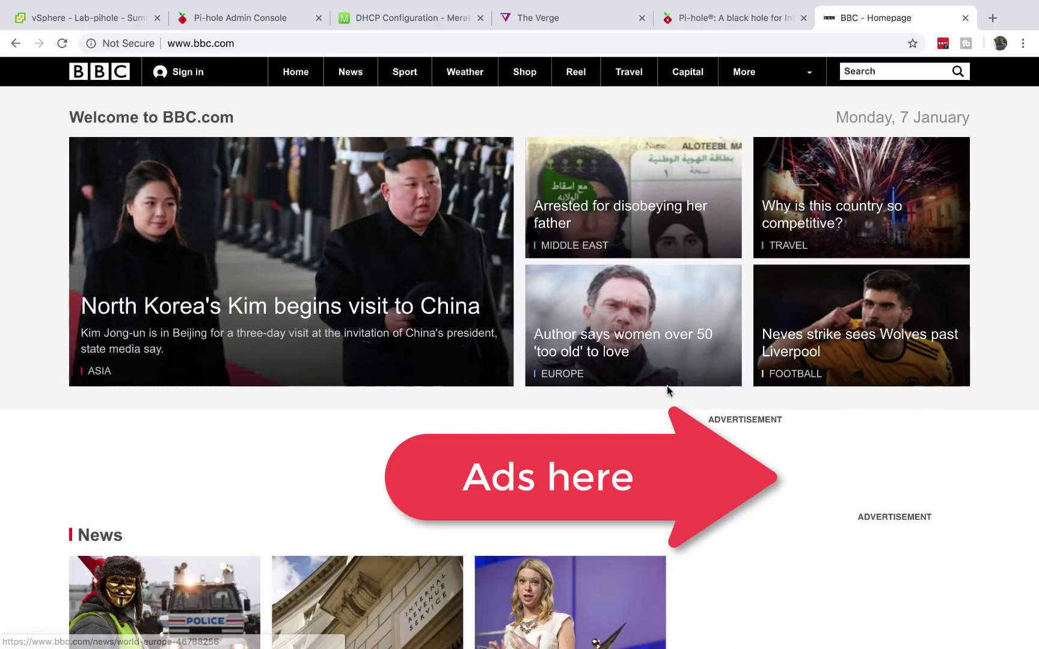
{"action": "scroll", "coordinate": [668, 390], "scroll_direction": "down", "scroll_amount": 6}
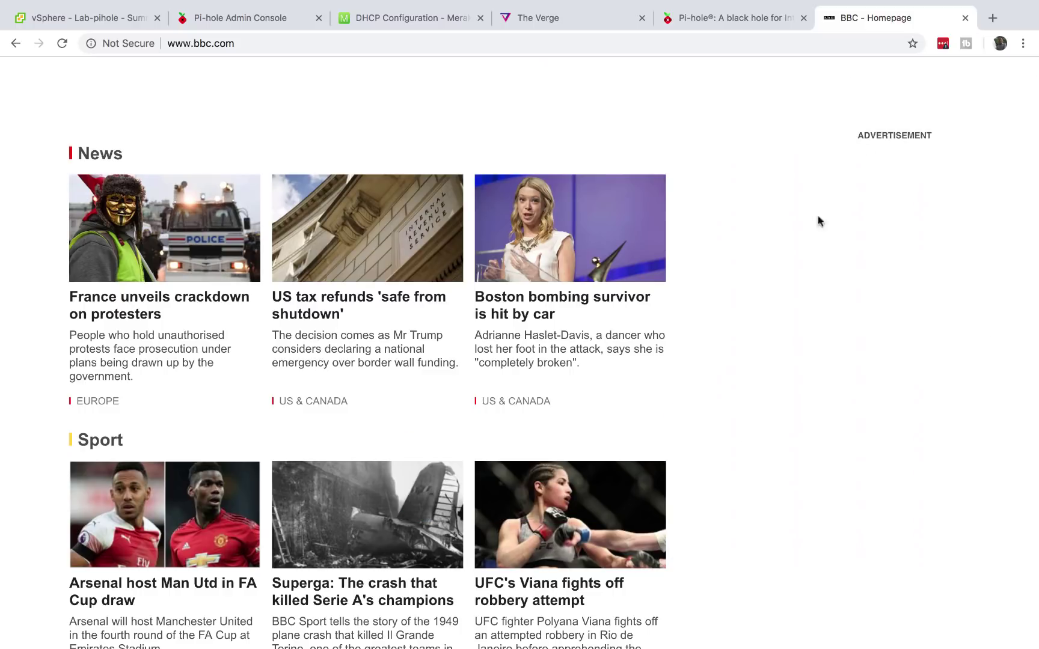
{"action": "scroll", "coordinate": [891, 266], "scroll_direction": "down", "scroll_amount": 5}
{"action": "scroll", "coordinate": [891, 266], "scroll_direction": "down", "scroll_amount": 4}
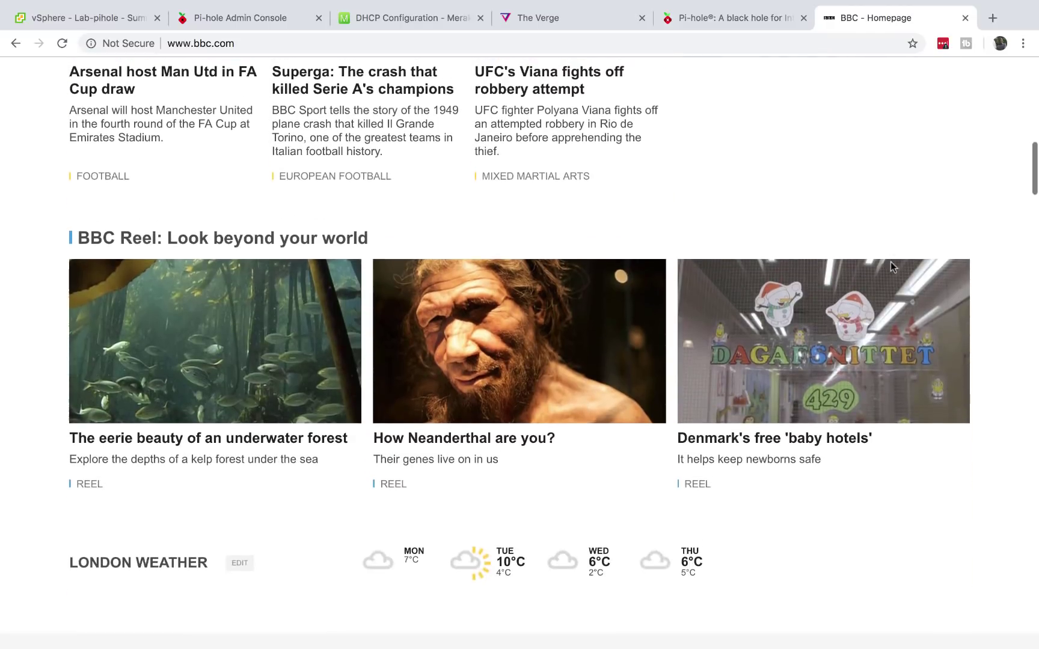
{"action": "scroll", "coordinate": [890, 261], "scroll_direction": "down", "scroll_amount": 5}
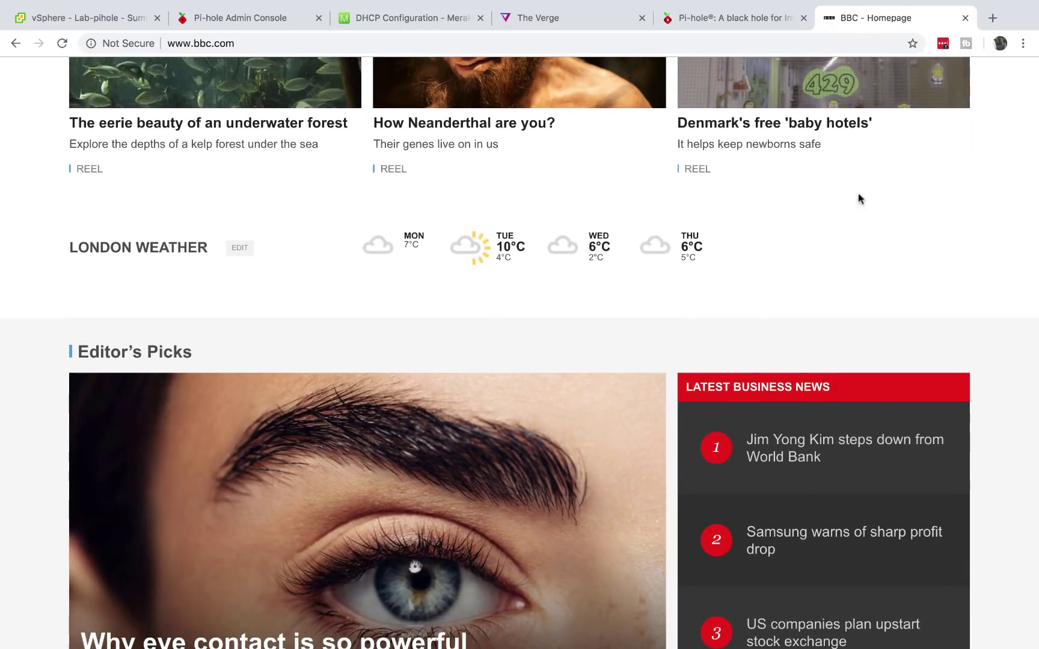
{"action": "scroll", "coordinate": [833, 212], "scroll_direction": "down", "scroll_amount": 12}
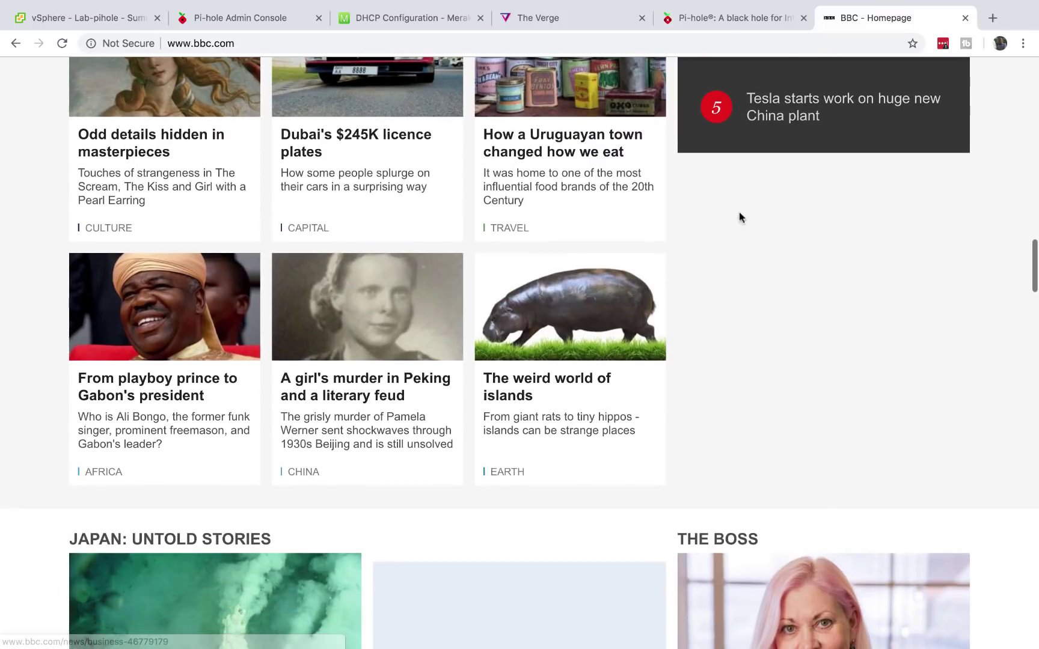
{"action": "scroll", "coordinate": [791, 341], "scroll_direction": "down", "scroll_amount": 1}
{"action": "scroll", "coordinate": [791, 340], "scroll_direction": "down", "scroll_amount": 3}
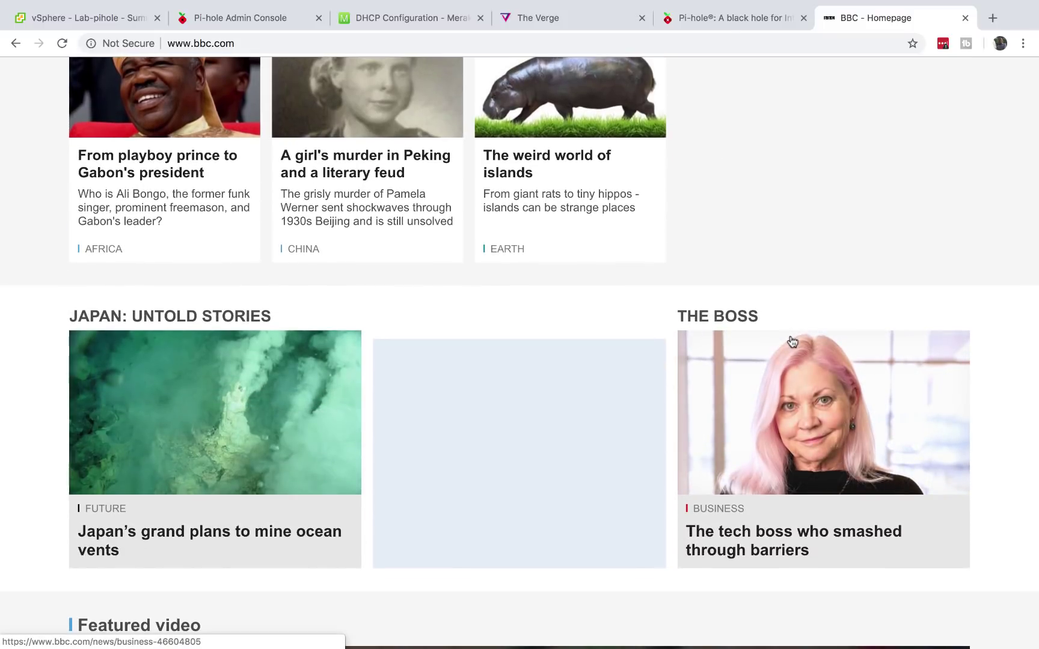
{"action": "scroll", "coordinate": [792, 341], "scroll_direction": "down", "scroll_amount": 4}
{"action": "scroll", "coordinate": [792, 340], "scroll_direction": "down", "scroll_amount": 4}
{"action": "scroll", "coordinate": [792, 340], "scroll_direction": "down", "scroll_amount": 10}
Review the Pi-hole dashboard statistics, then view the seven enabled blocklists under Settings.
{"action": "left_click", "coordinate": [228, 17]}
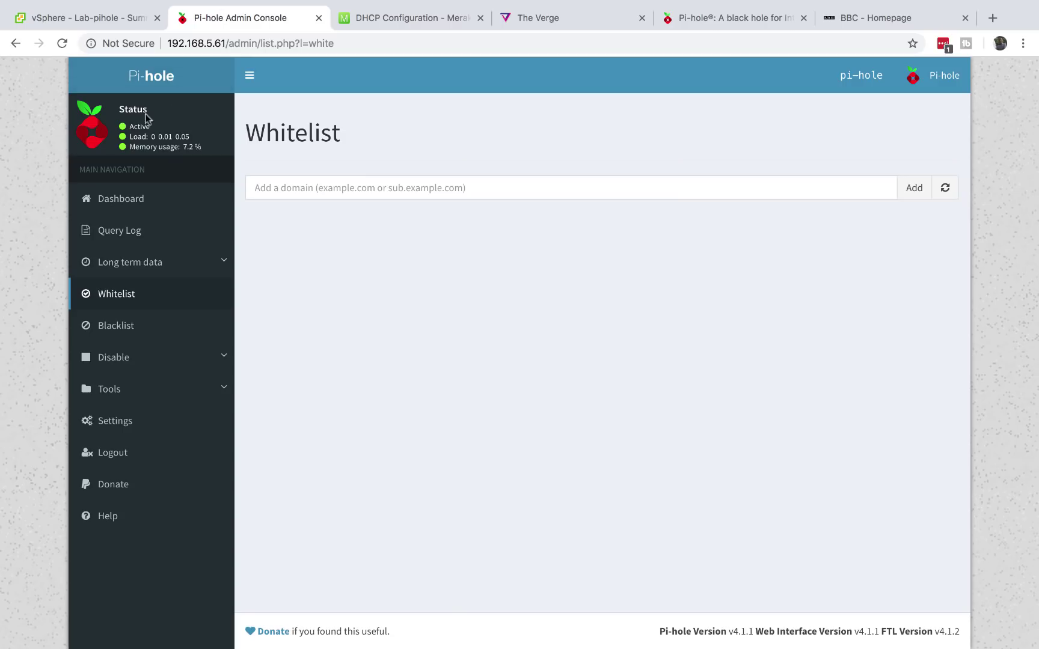
{"action": "left_click", "coordinate": [121, 199]}
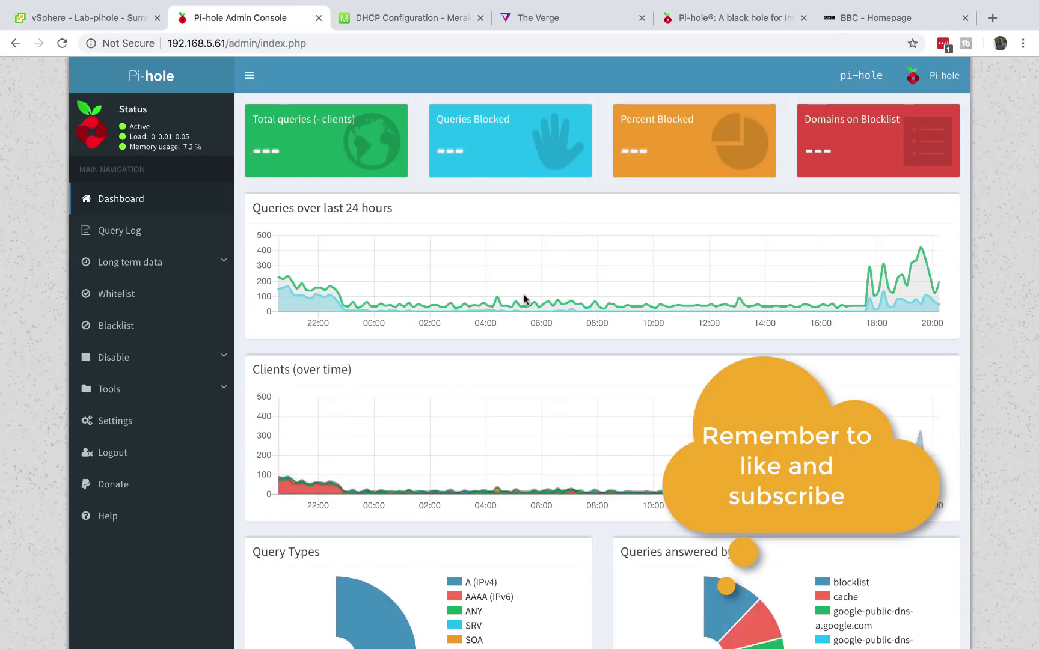
{"action": "scroll", "coordinate": [517, 375], "scroll_direction": "down", "scroll_amount": 5}
{"action": "scroll", "coordinate": [517, 375], "scroll_direction": "down", "scroll_amount": 1}
{"action": "scroll", "coordinate": [516, 375], "scroll_direction": "up", "scroll_amount": 3}
{"action": "scroll", "coordinate": [516, 375], "scroll_direction": "up", "scroll_amount": 2}
{"action": "scroll", "coordinate": [517, 375], "scroll_direction": "up", "scroll_amount": 2}
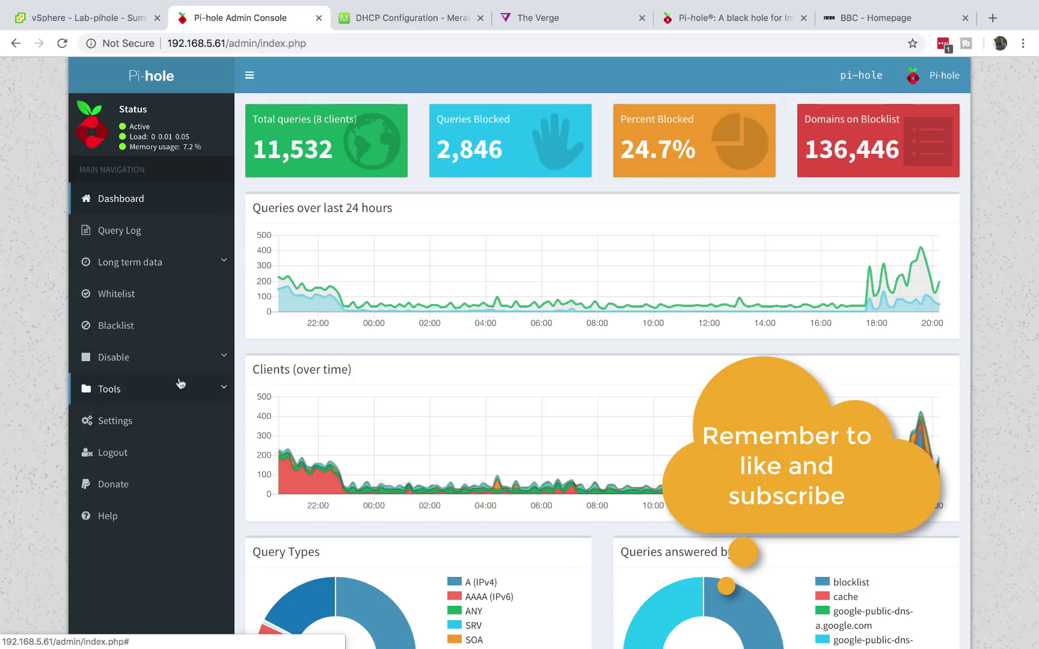
{"action": "left_click", "coordinate": [141, 425]}
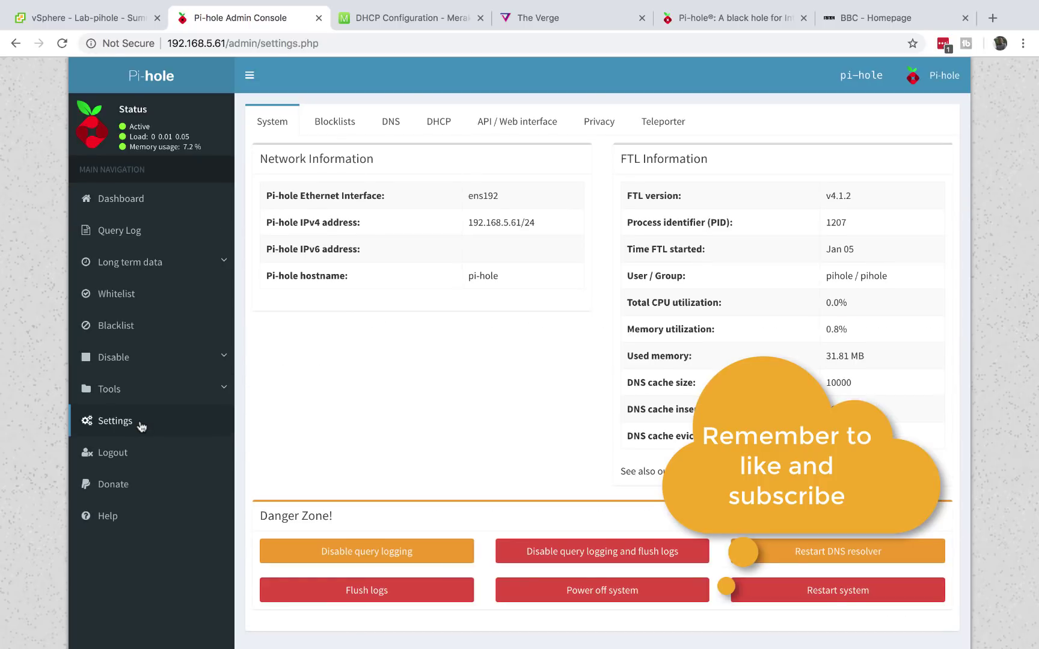
{"action": "left_click", "coordinate": [328, 118]}
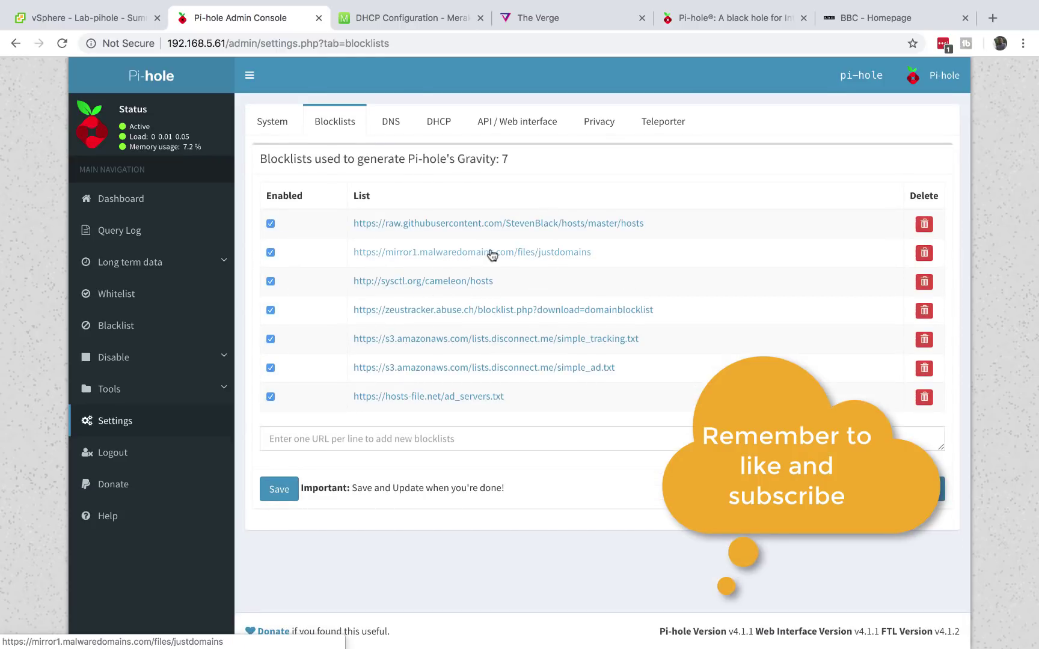
Download the malwaredomains justdomains list, read it in an enlarged TextEdit window, then return to Chrome.
{"action": "left_click", "coordinate": [489, 256]}
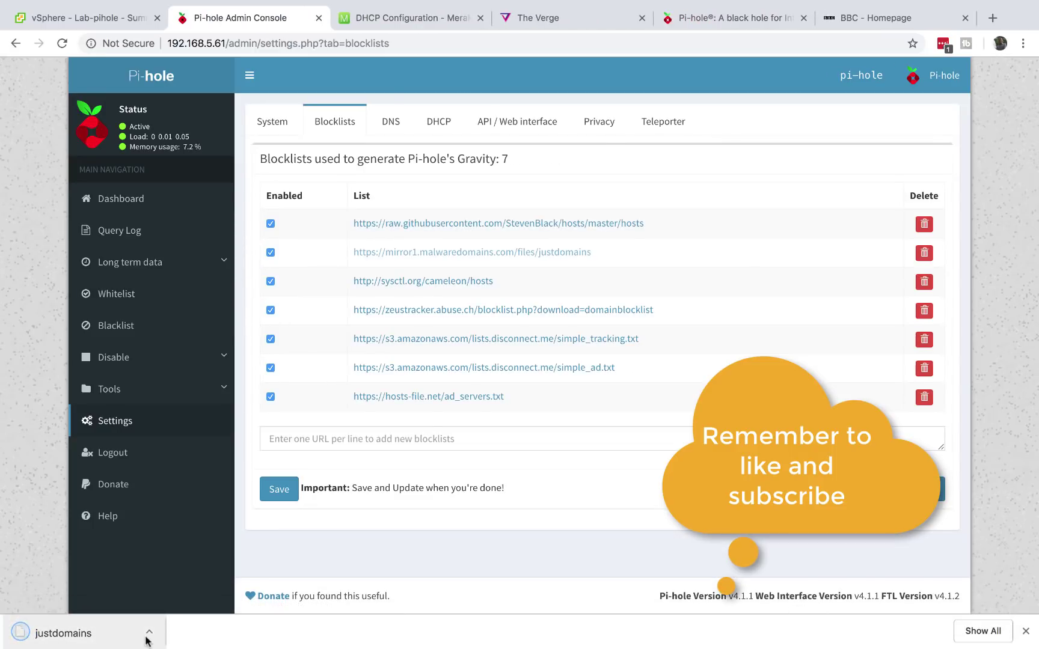
{"action": "left_click", "coordinate": [149, 631]}
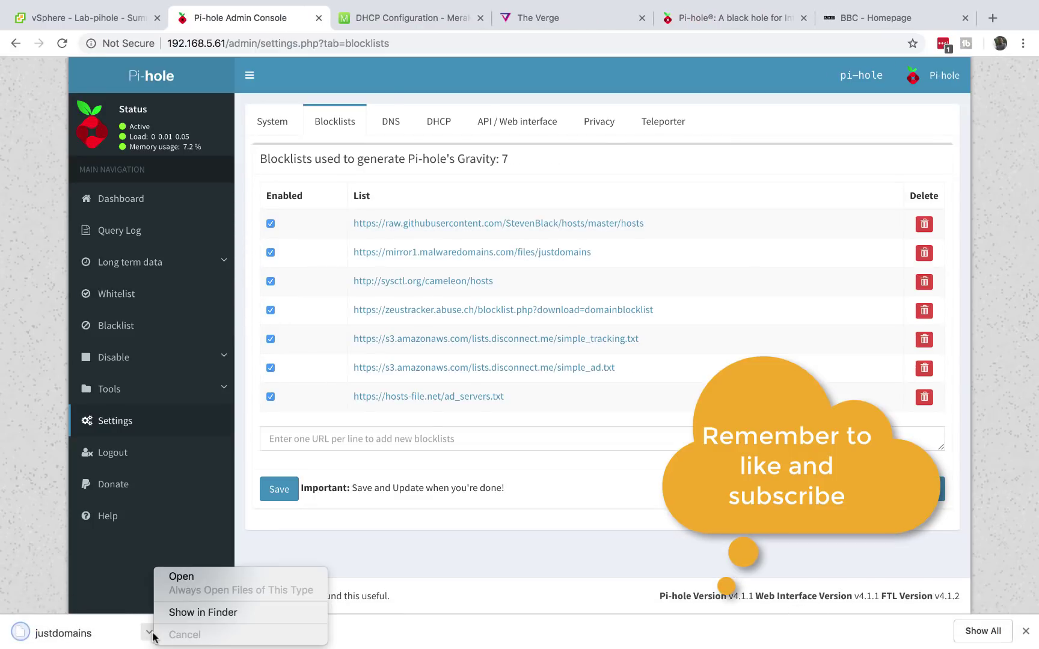
{"action": "left_click", "coordinate": [190, 577]}
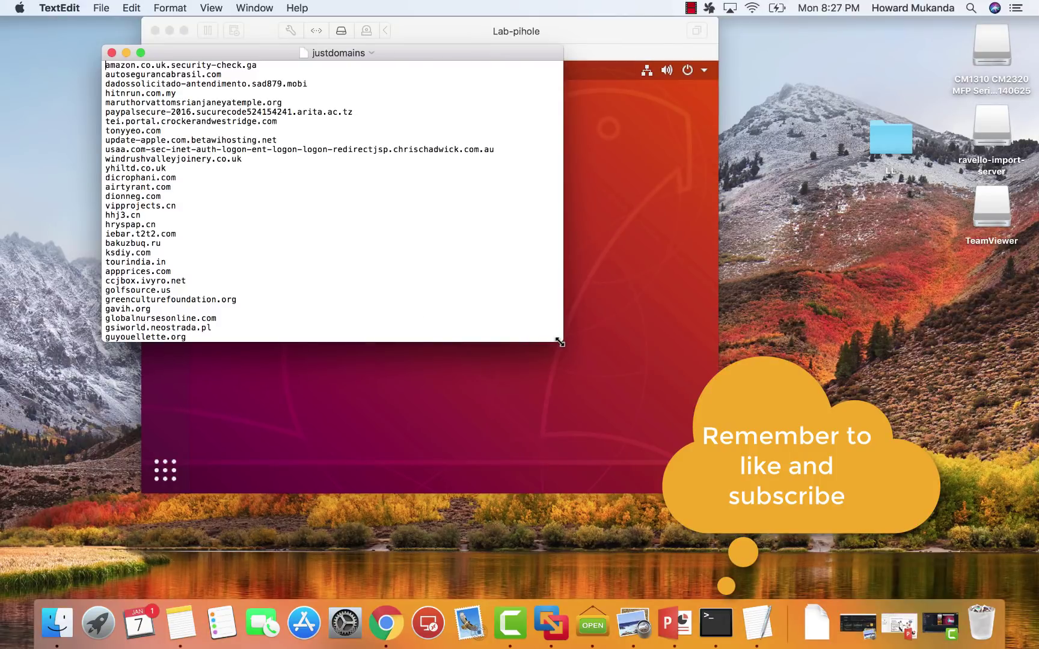
{"action": "left_click_drag", "start_coordinate": [560, 342], "coordinate": [808, 596]}
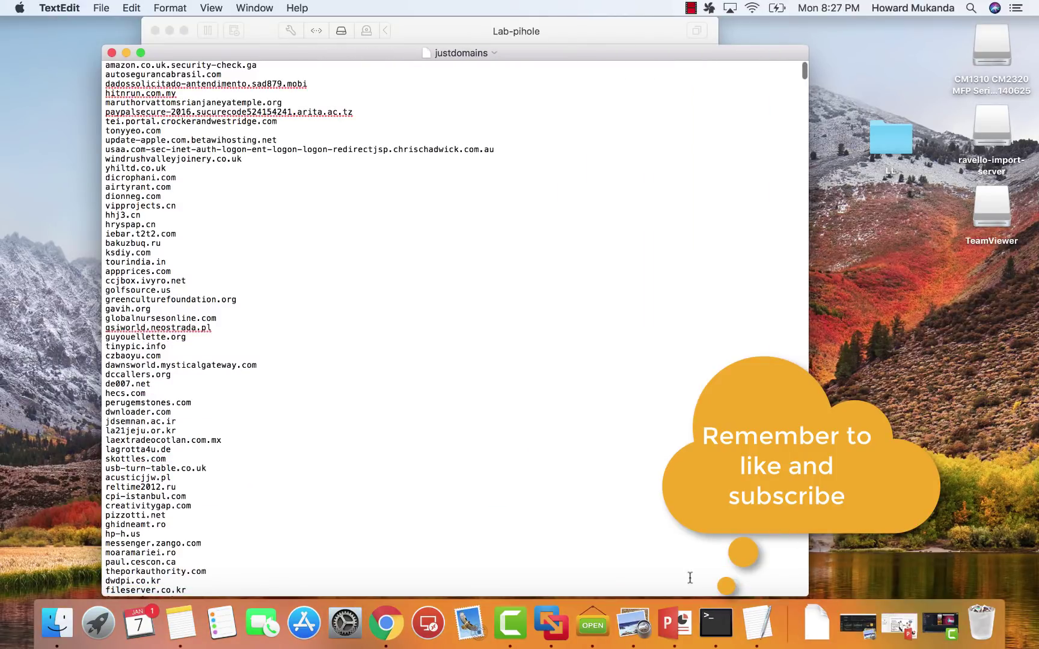
{"action": "left_click", "coordinate": [386, 626]}
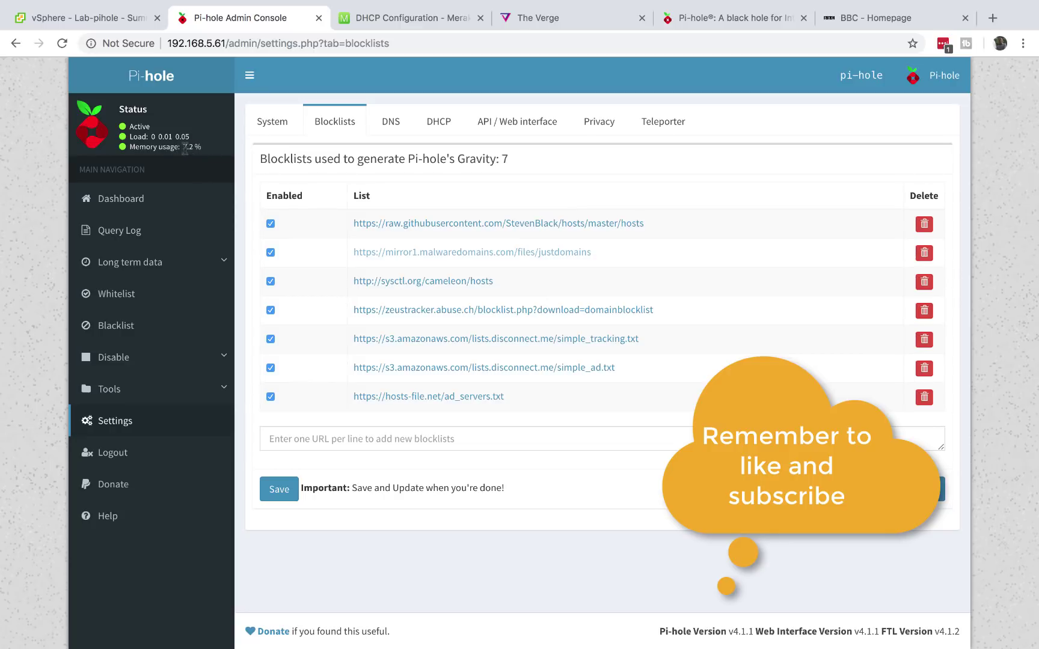
Go back to the Pi-hole dashboard to see 11,539 queries with 2,847 blocked (24.7%).
{"action": "left_click", "coordinate": [132, 200]}
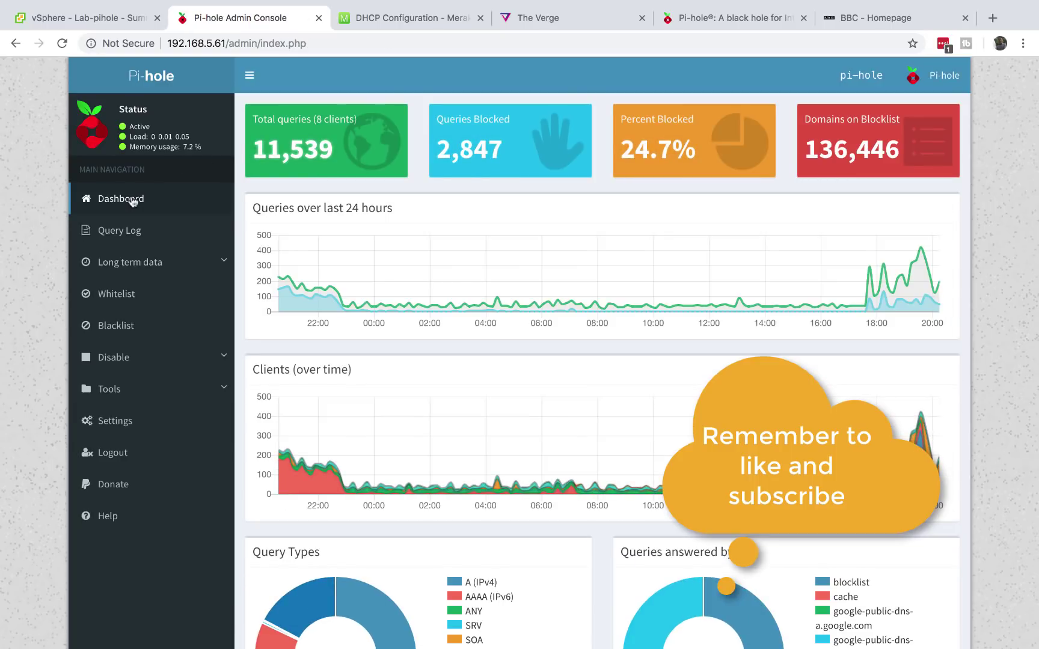